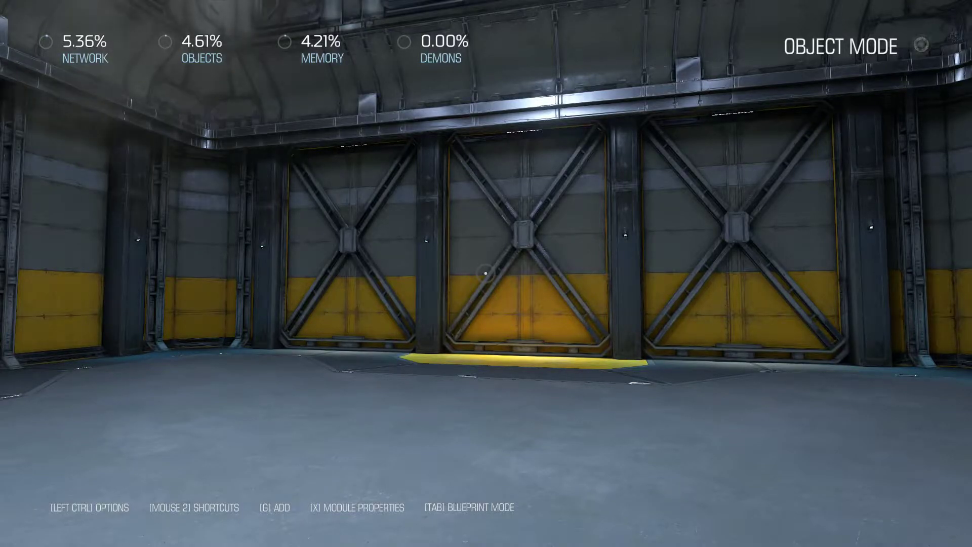
Step: Place a Random Relay from the Flow category near the hangar doors
{"action": "key", "text": "w"}
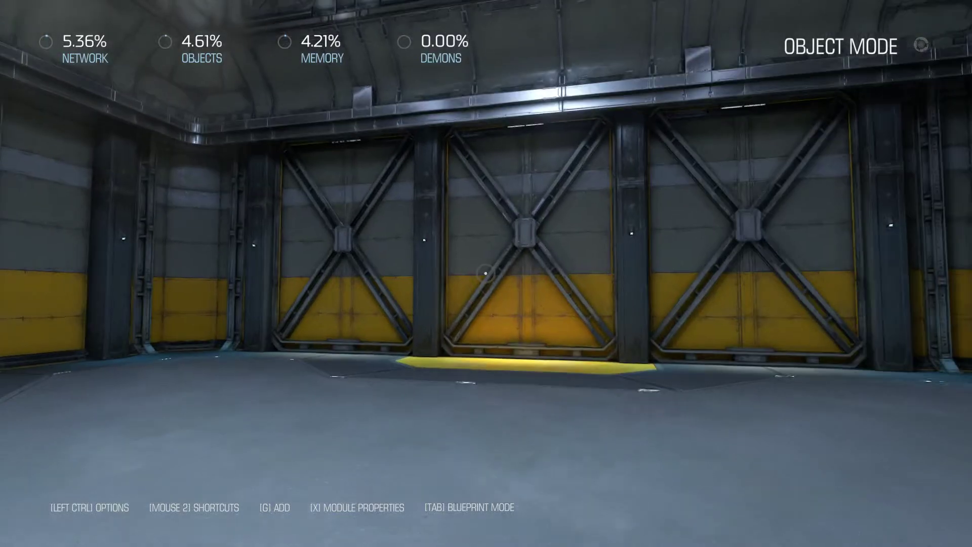
{"action": "key", "text": "s"}
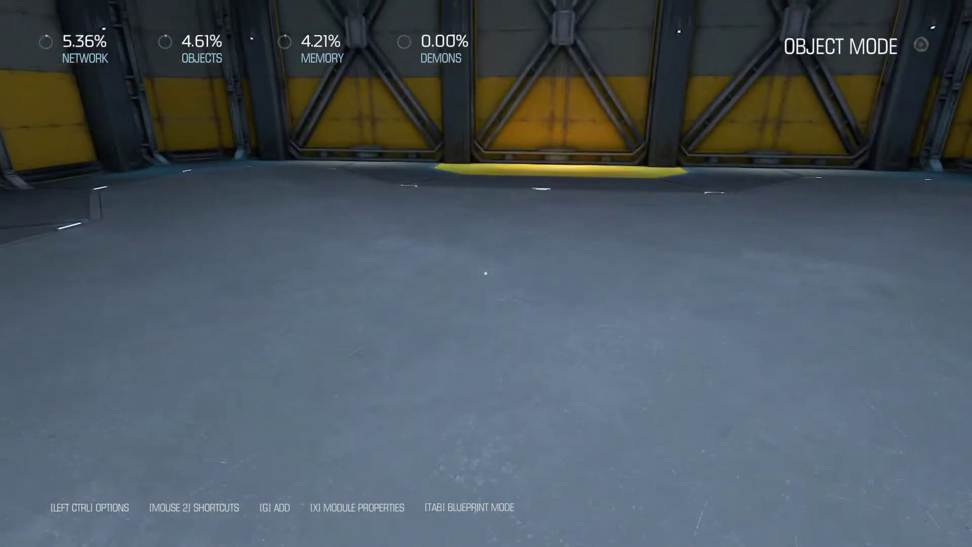
{"action": "key", "text": "g"}
{"action": "left_click", "coordinate": [167, 395]}
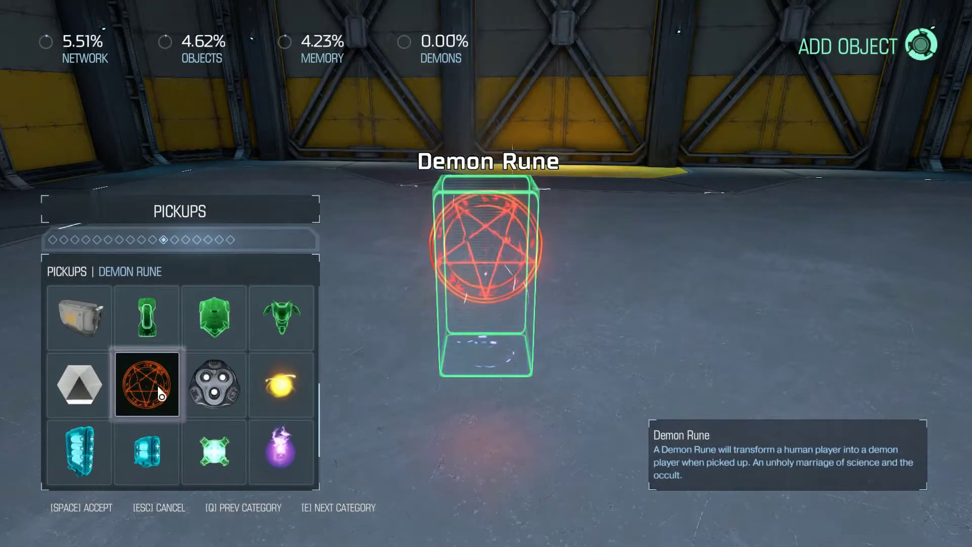
{"action": "left_click", "coordinate": [142, 240]}
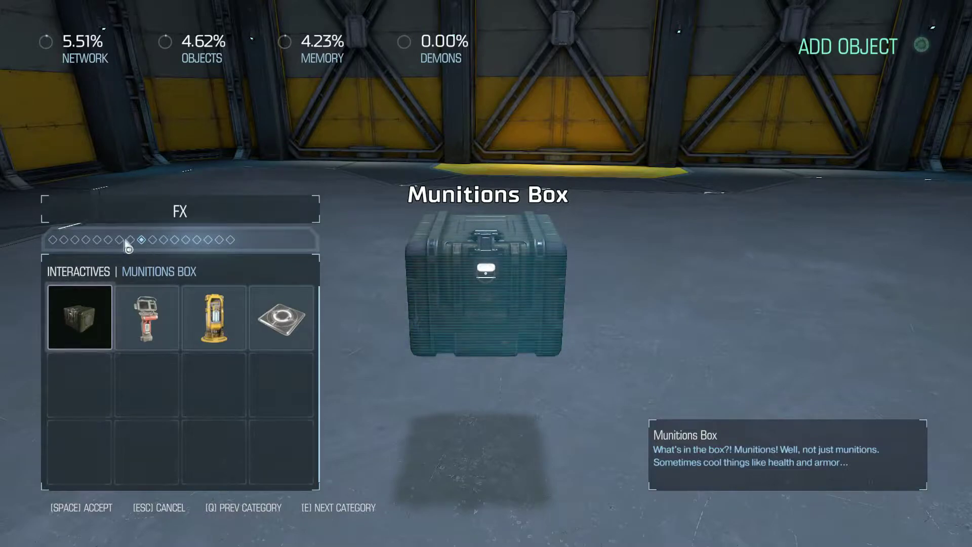
{"action": "left_click", "coordinate": [131, 240]}
{"action": "left_click", "coordinate": [109, 240]}
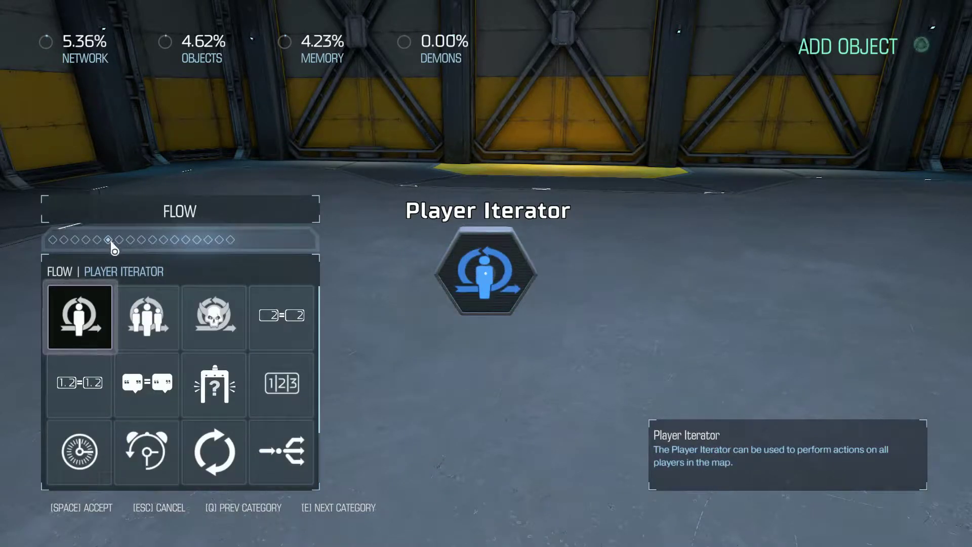
{"action": "scroll", "coordinate": [147, 448], "scroll_direction": "down", "scroll_amount": 1}
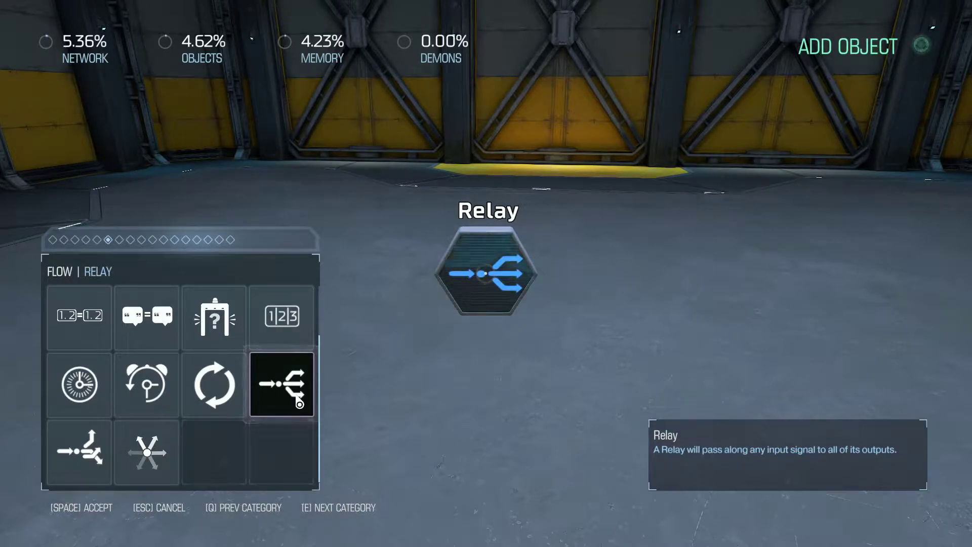
{"action": "left_click", "coordinate": [77, 466]}
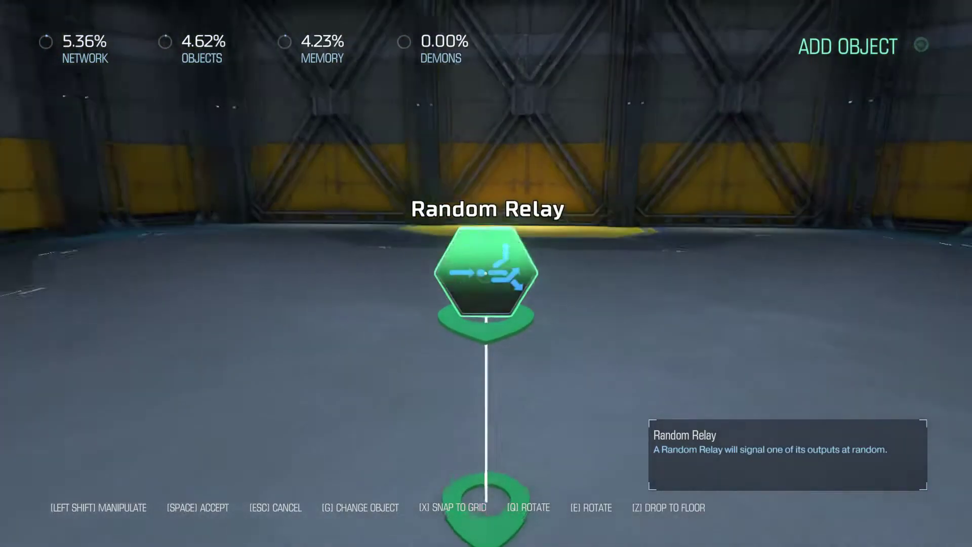
{"action": "key", "text": "space"}
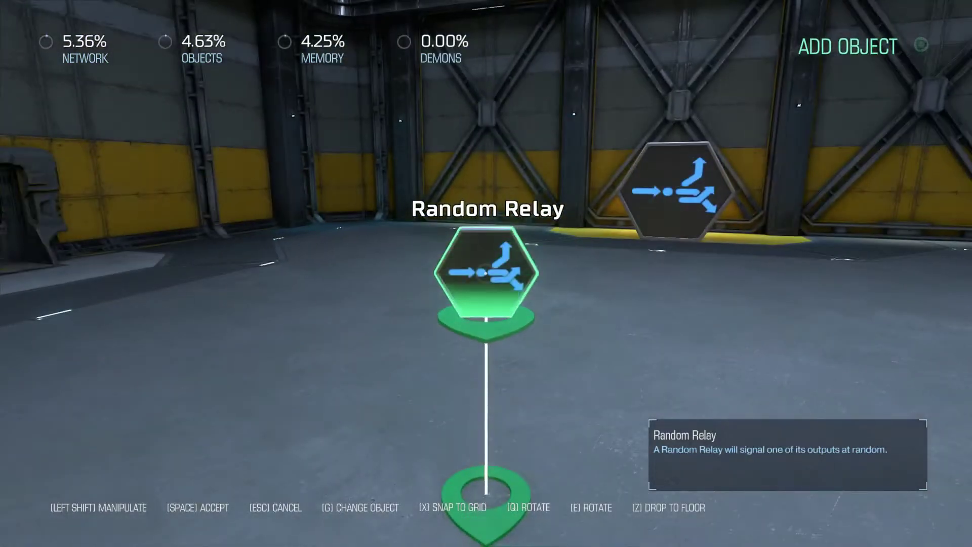
{"action": "key", "text": "Escape"}
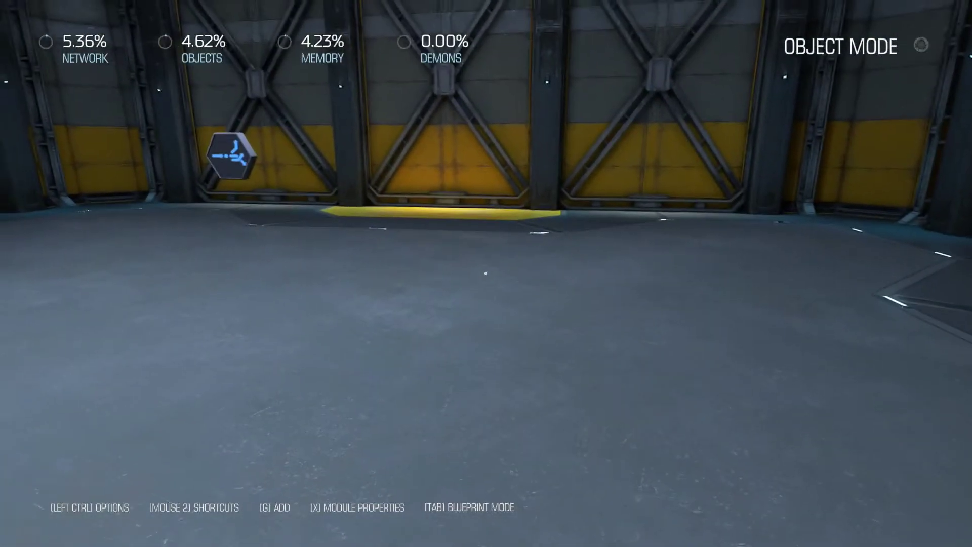
Step: Place a Pressure Plate from the Interactives category on the hangar floor
{"action": "key", "text": "g"}
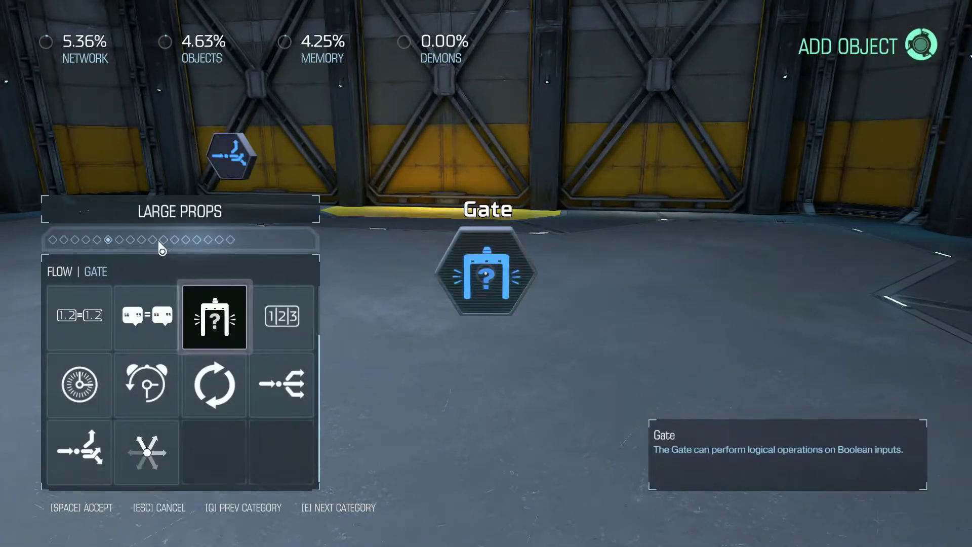
{"action": "left_click", "coordinate": [163, 240]}
{"action": "left_click", "coordinate": [142, 240]}
{"action": "left_click", "coordinate": [282, 317]}
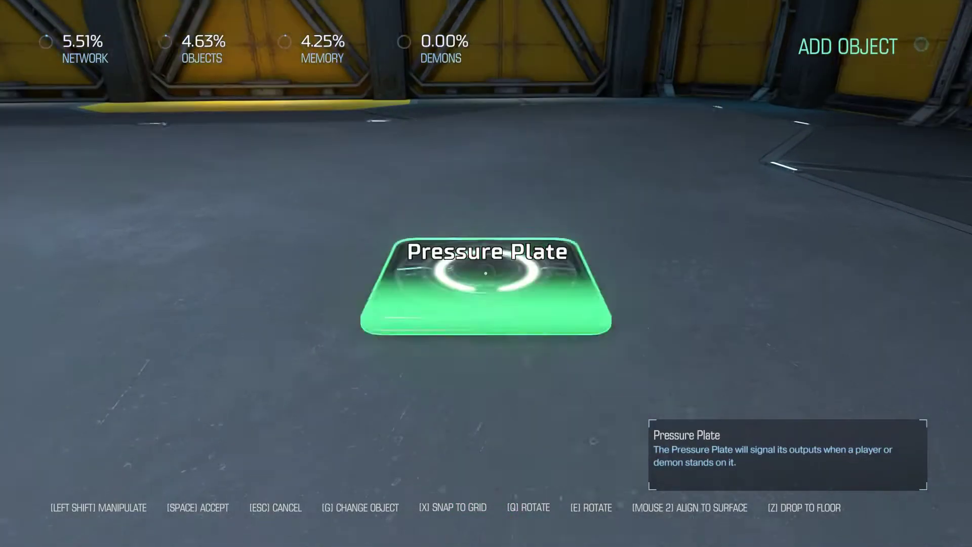
{"action": "key", "text": "space"}
{"action": "key", "text": "Escape"}
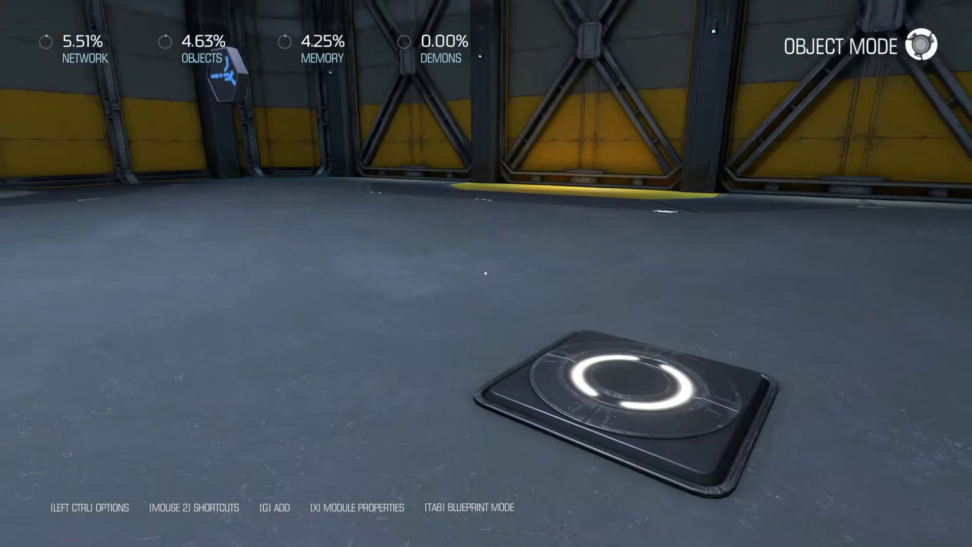
{"action": "key", "text": "d"}
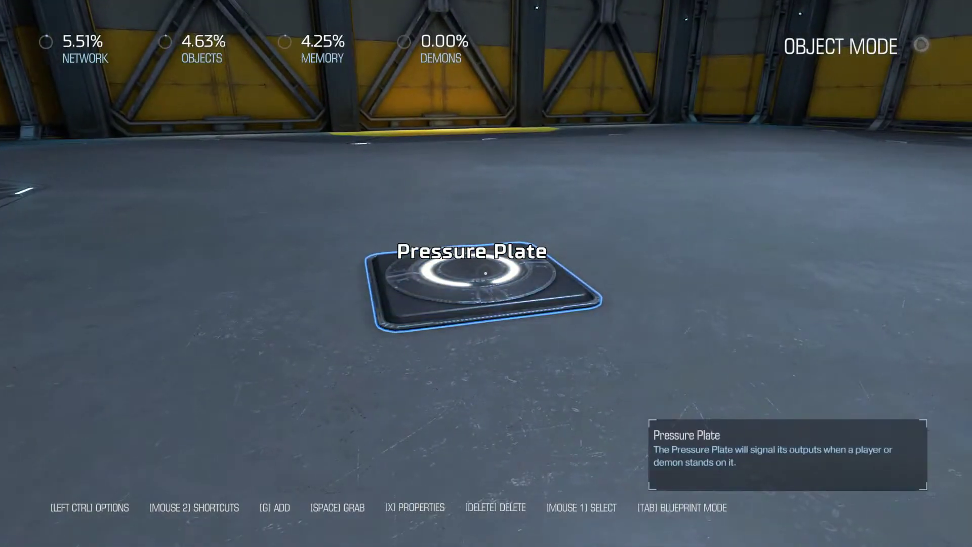
Step: Wire the Pressure Plate's On Exited All output to a new Flow Timer's Start Timer input
{"action": "left_click", "coordinate": [486, 273]}
{"action": "left_click", "coordinate": [340, 294]}
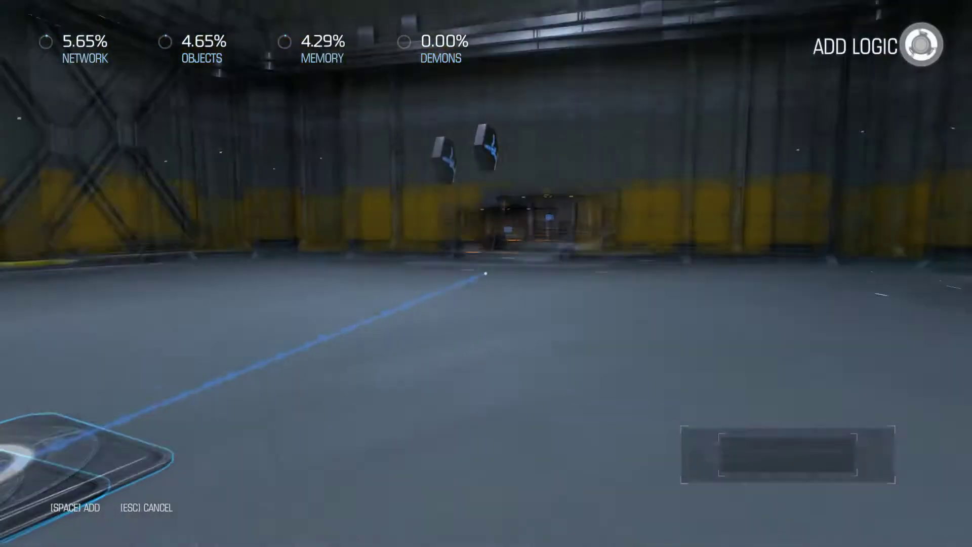
{"action": "key", "text": "space"}
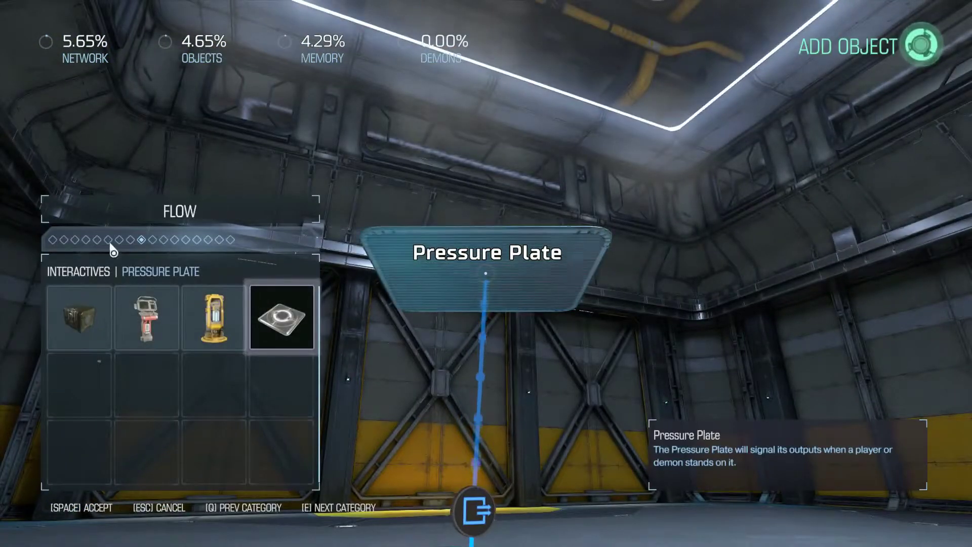
{"action": "left_click", "coordinate": [129, 241]}
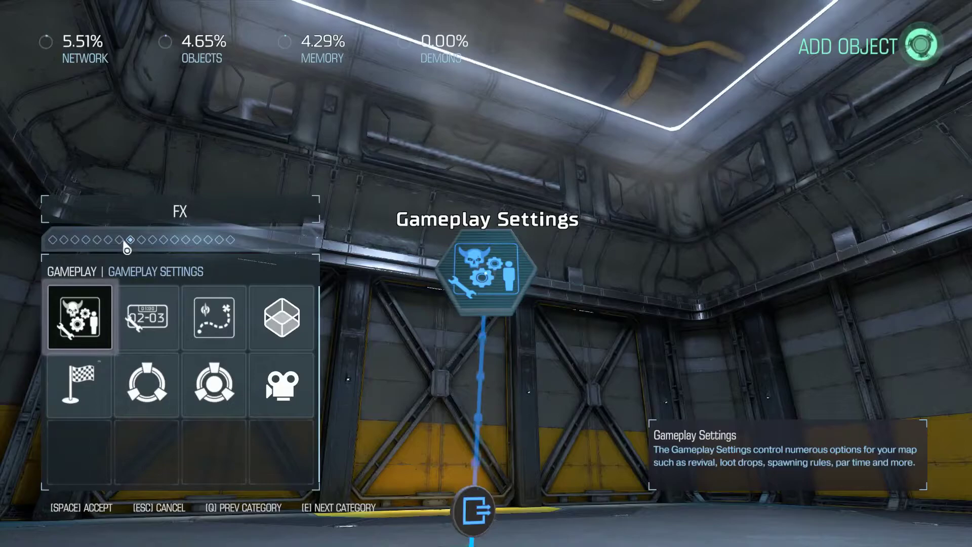
{"action": "left_click", "coordinate": [120, 240]}
{"action": "left_click", "coordinate": [108, 240]}
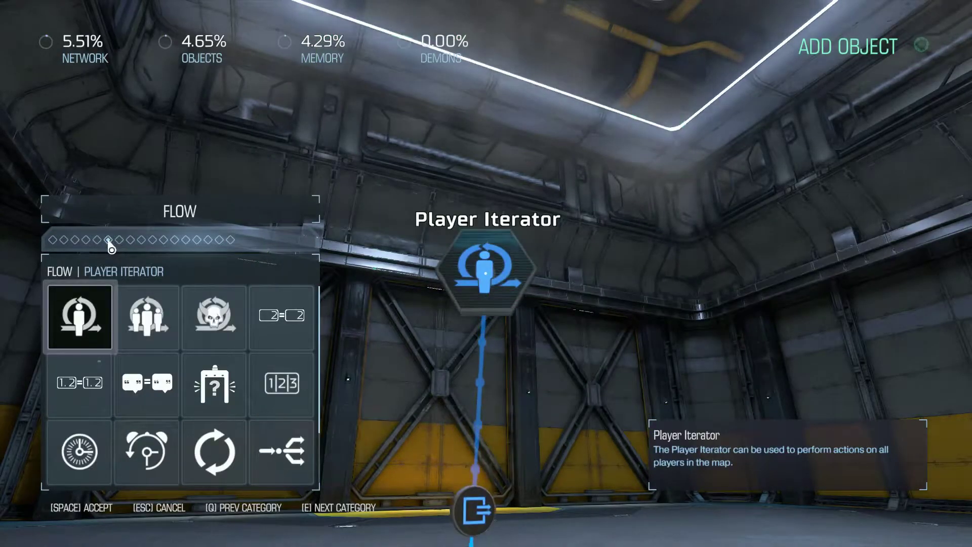
{"action": "left_click", "coordinate": [79, 451]}
{"action": "key", "text": "space"}
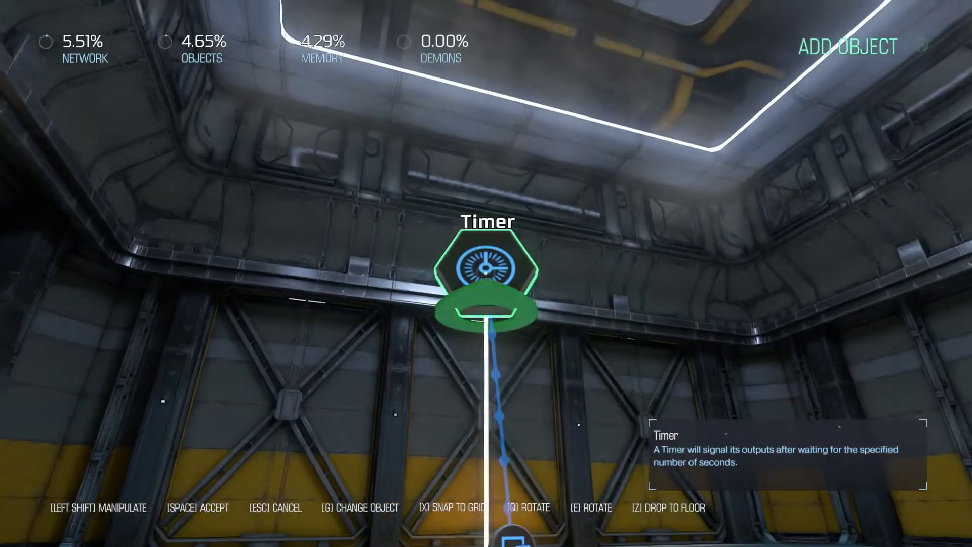
{"action": "key", "text": "space"}
{"action": "left_click", "coordinate": [448, 408]}
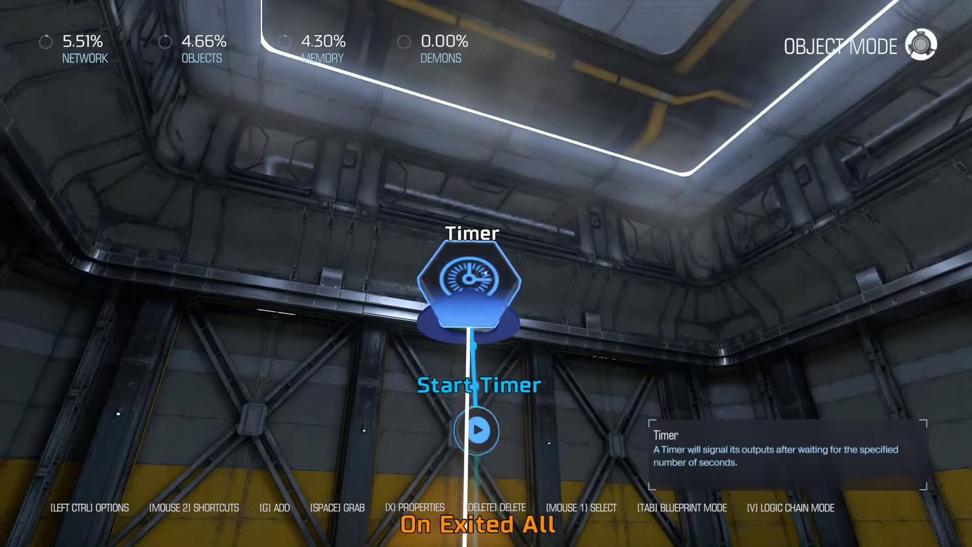
Step: Check the 5.0-second Timer, then link On Timer Finished to the Random Relay's Signal input
{"action": "key", "text": "x"}
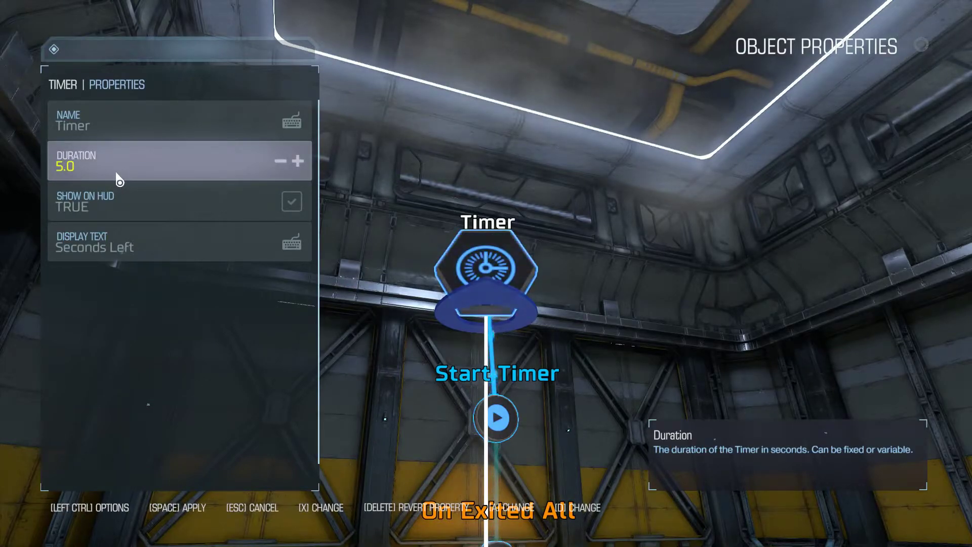
{"action": "key", "text": "Escape"}
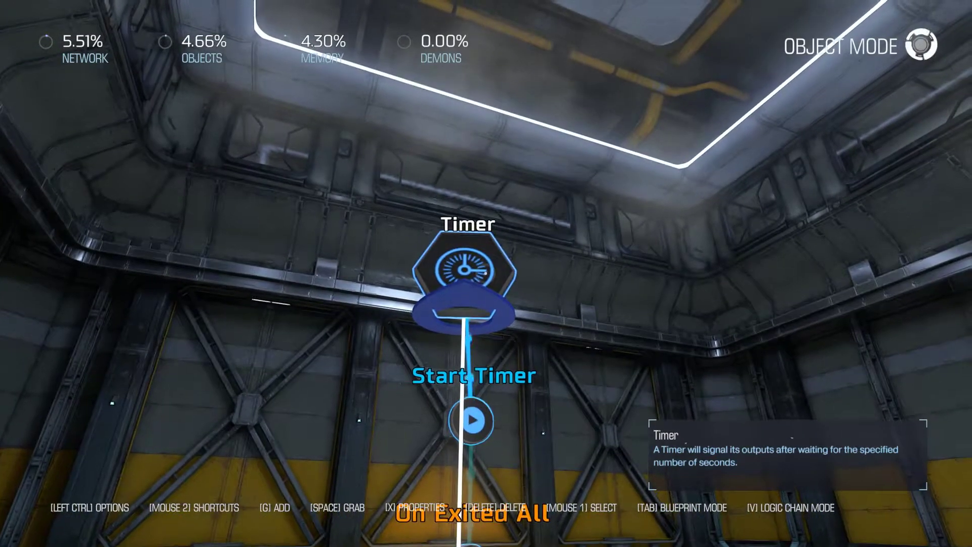
{"action": "left_click", "coordinate": [486, 273]}
{"action": "left_click", "coordinate": [449, 410]}
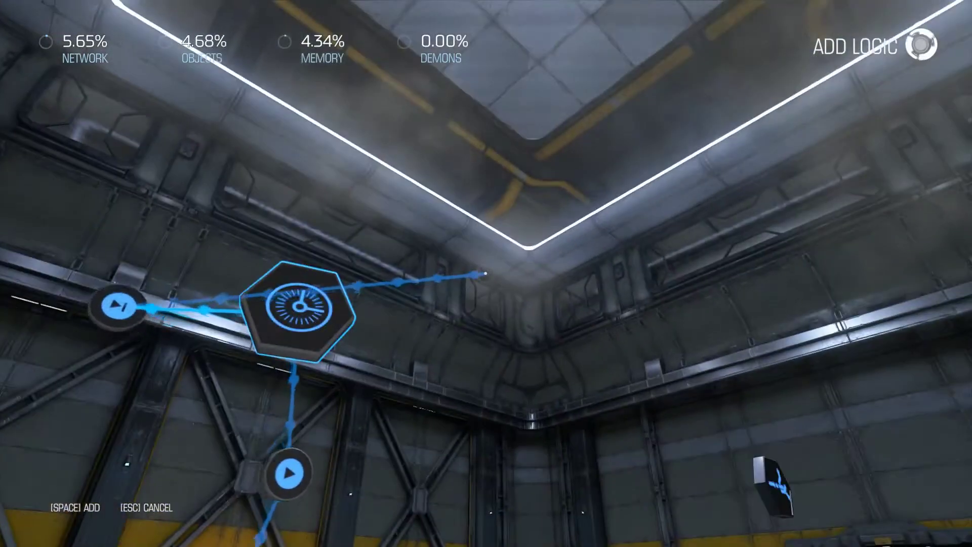
{"action": "key", "text": "space"}
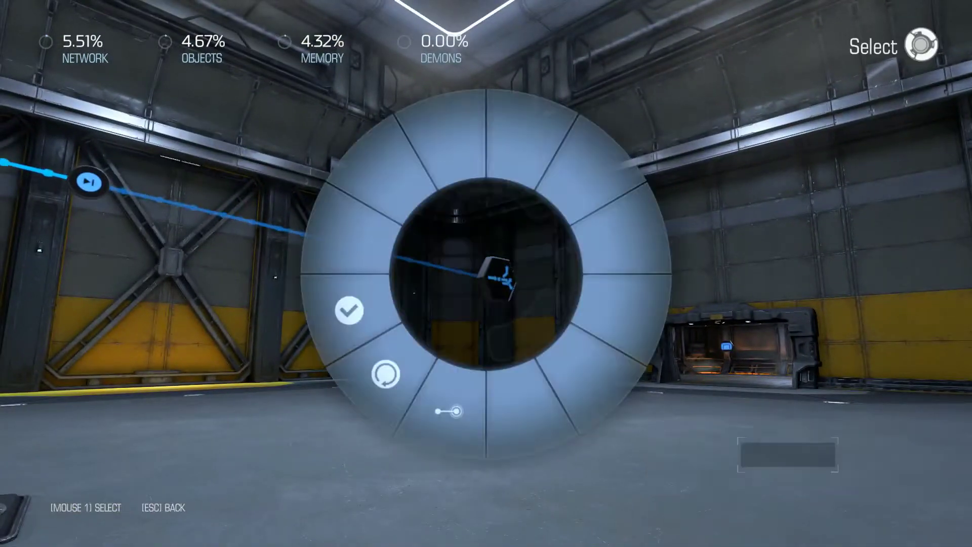
{"action": "left_click", "coordinate": [449, 410]}
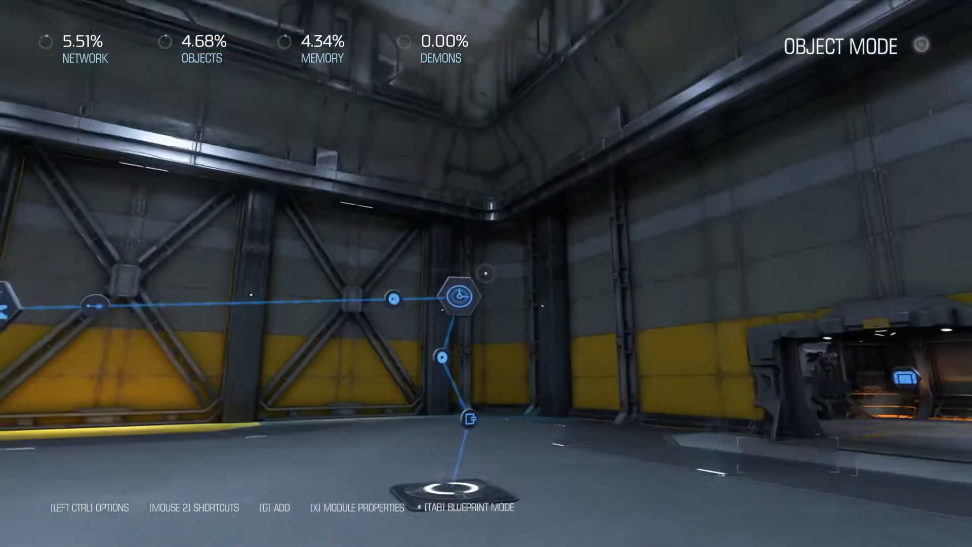
Step: Wire the relay's On Random Relay Signaled output to a new Armor Suit pickup's Respawn input
{"action": "key", "text": "w"}
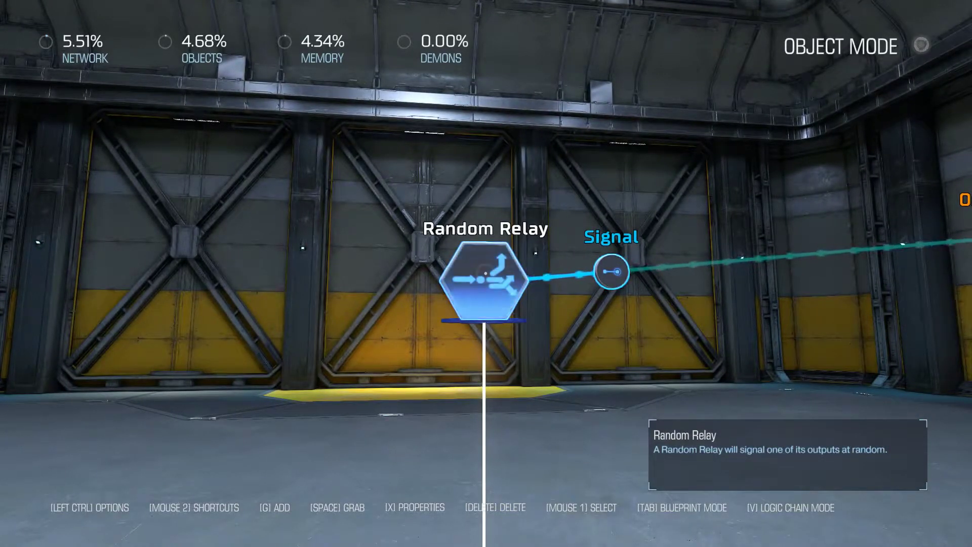
{"action": "left_click", "coordinate": [535, 253]}
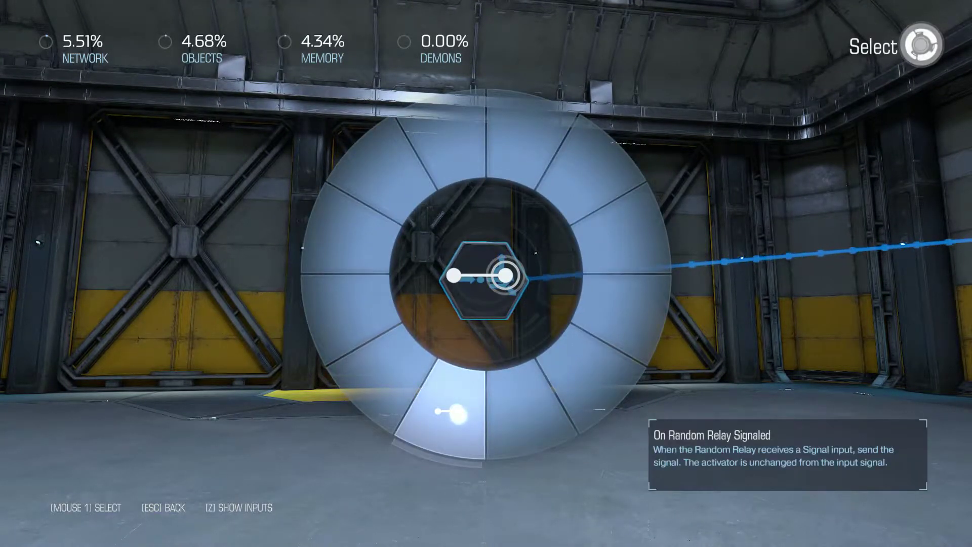
{"action": "left_click", "coordinate": [455, 413]}
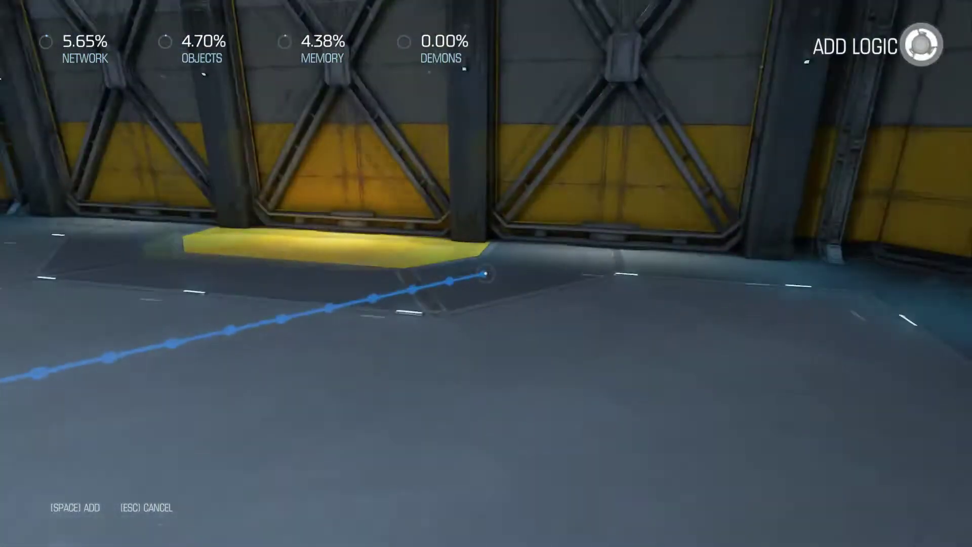
{"action": "key", "text": "space"}
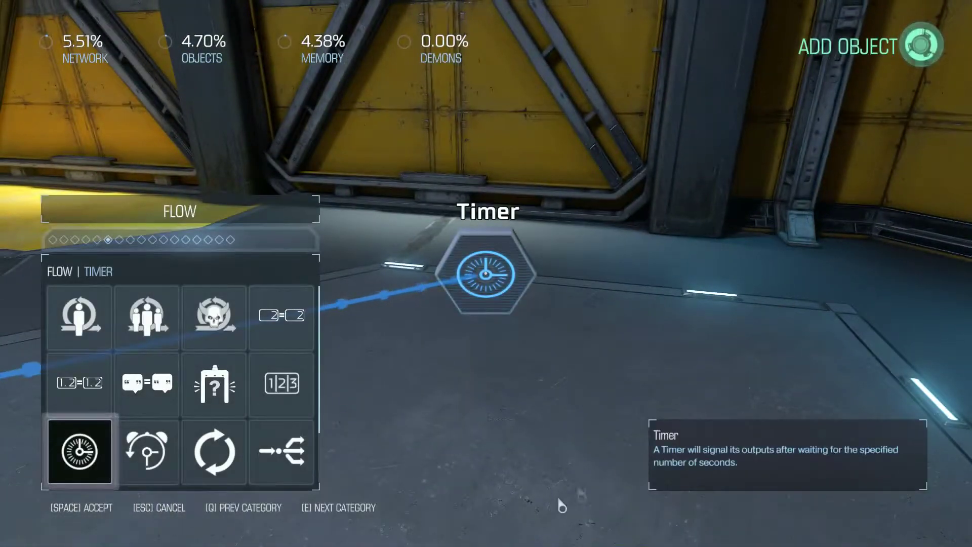
{"action": "left_click", "coordinate": [175, 240]}
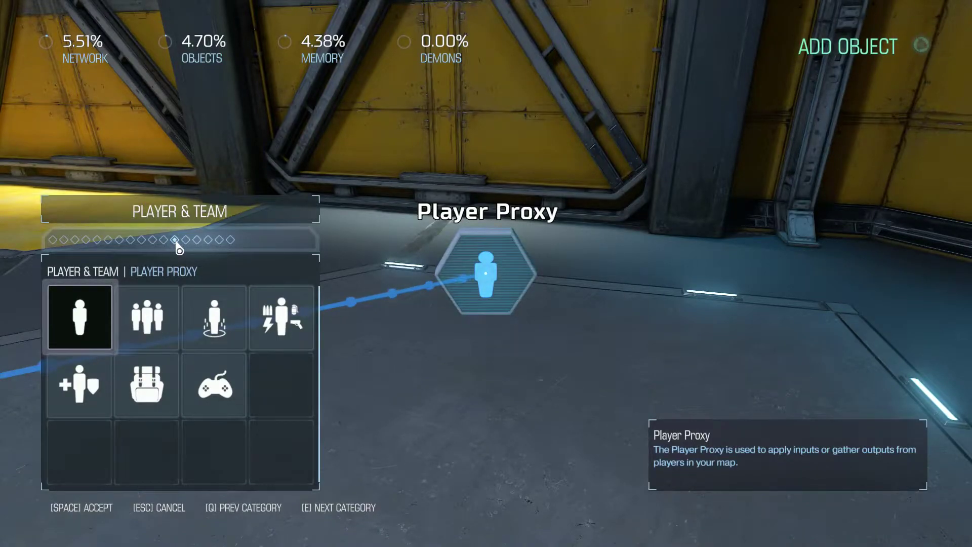
{"action": "left_click", "coordinate": [164, 240]}
{"action": "scroll", "coordinate": [224, 381], "scroll_direction": "down", "scroll_amount": 2}
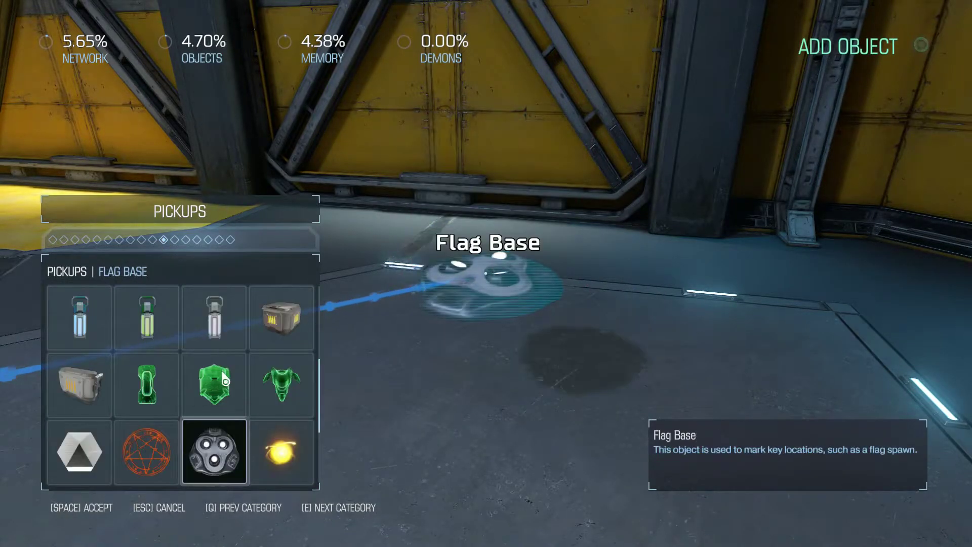
{"action": "left_click", "coordinate": [286, 384]}
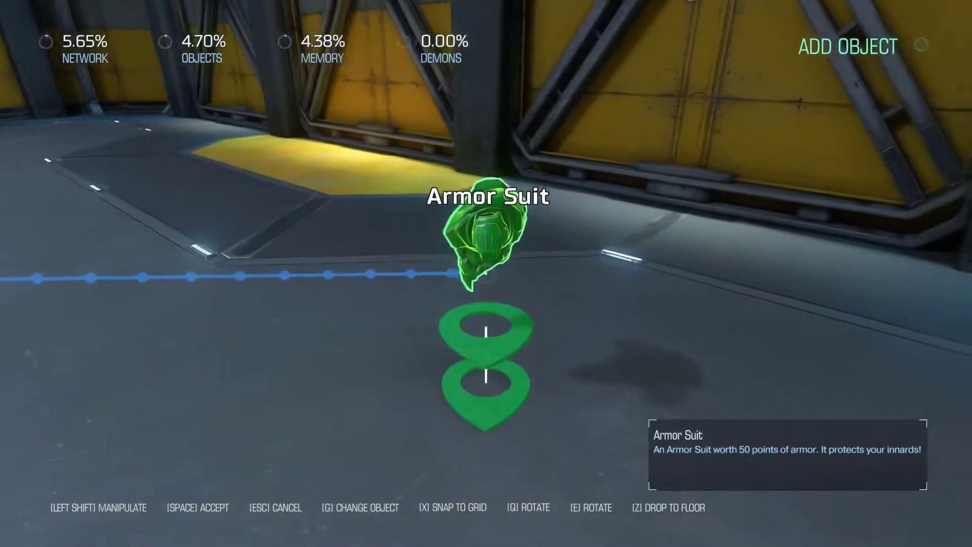
{"action": "key", "text": "space"}
{"action": "left_click", "coordinate": [450, 409]}
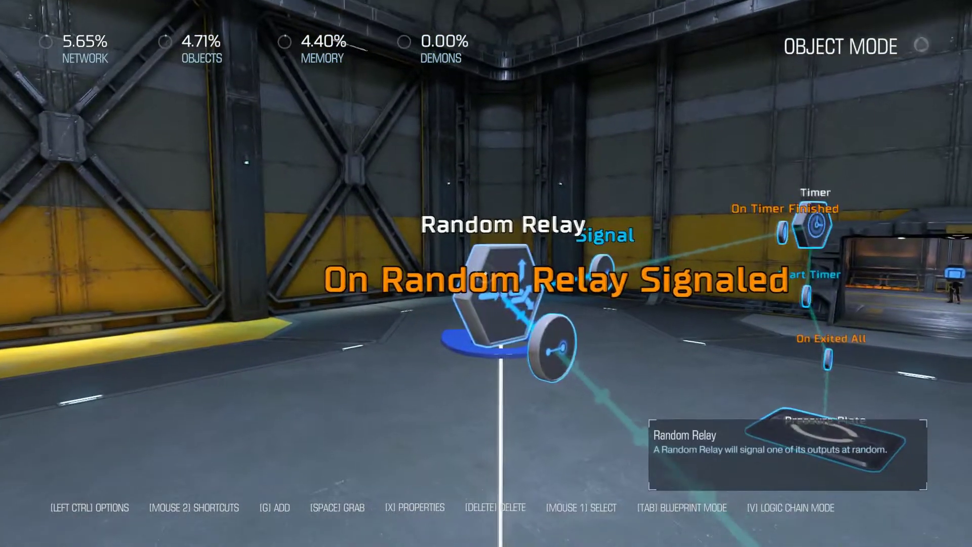
{"action": "left_click", "coordinate": [485, 273]}
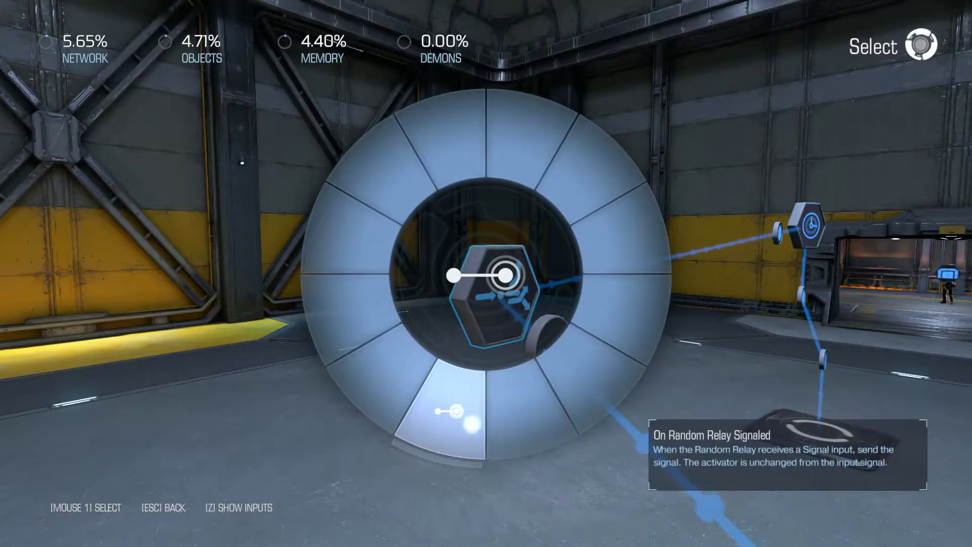
{"action": "left_click", "coordinate": [449, 412]}
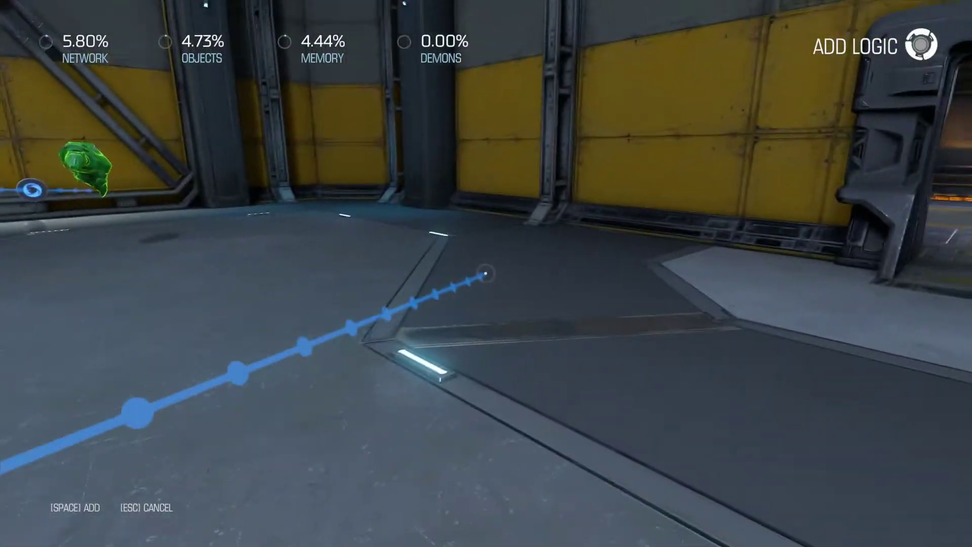
Step: Place a Large Health pickup respawned by the Random Relay's signaled output
{"action": "key", "text": "space"}
{"action": "scroll", "coordinate": [264, 431], "scroll_direction": "down", "scroll_amount": 2}
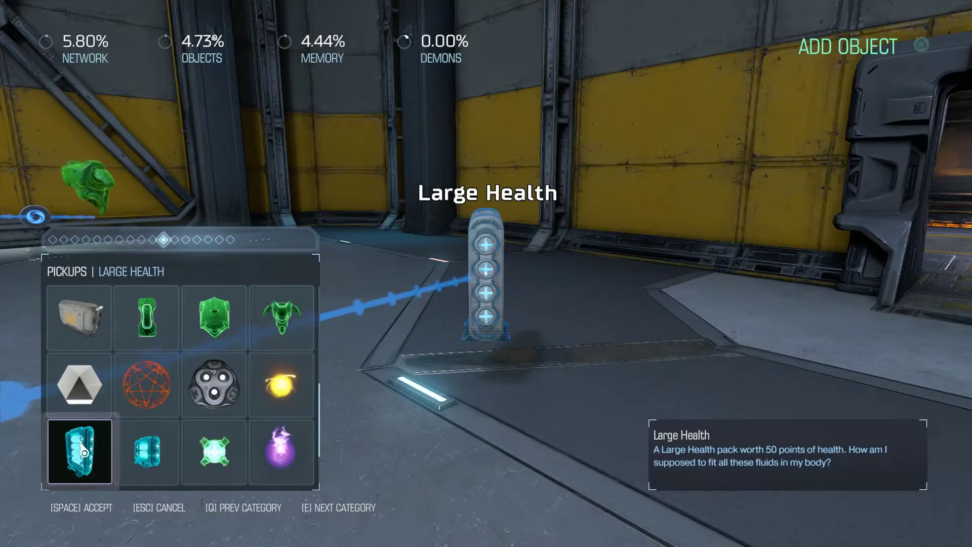
{"action": "left_click", "coordinate": [84, 451]}
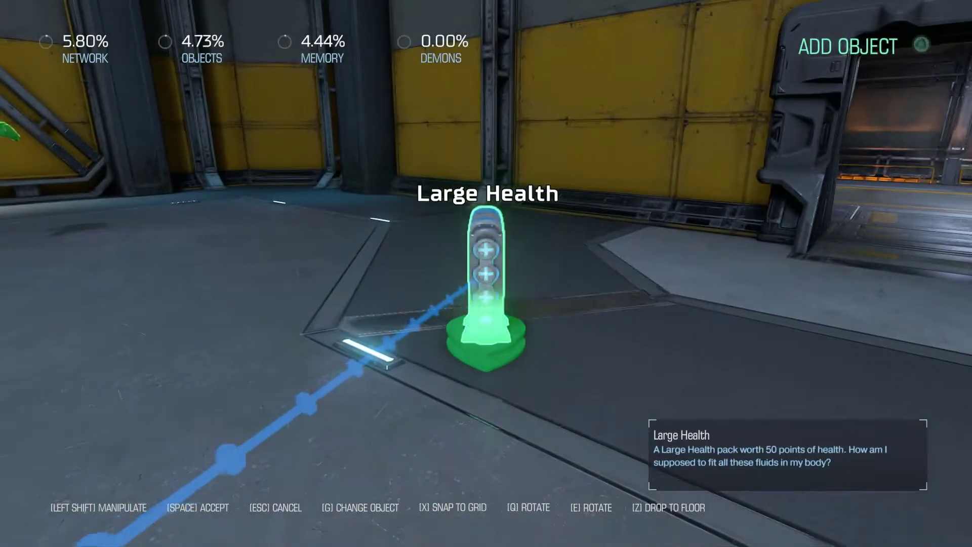
{"action": "key", "text": "space"}
{"action": "left_click", "coordinate": [448, 411]}
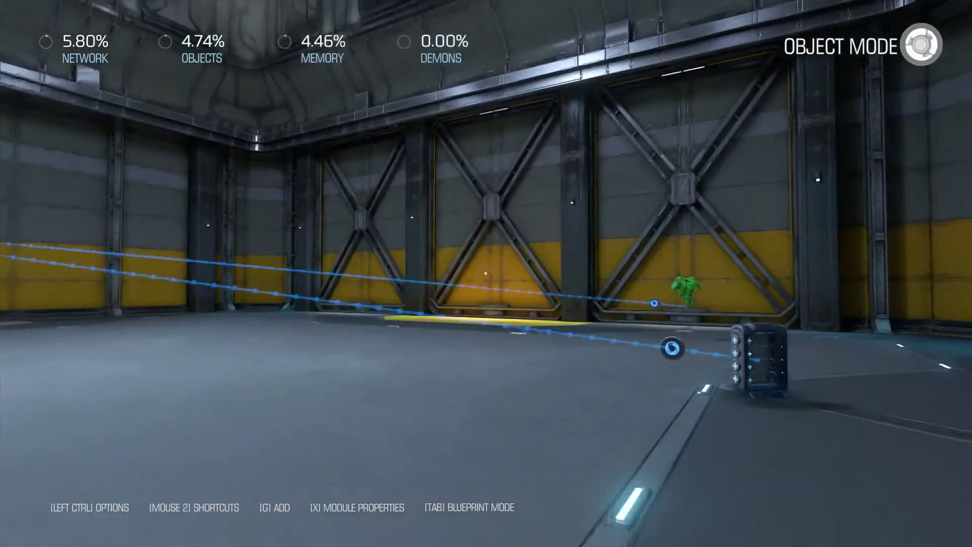
Step: Add a Demon Rune pickup, also wired to Respawn from the Random Relay's signal
{"action": "key", "text": "w"}
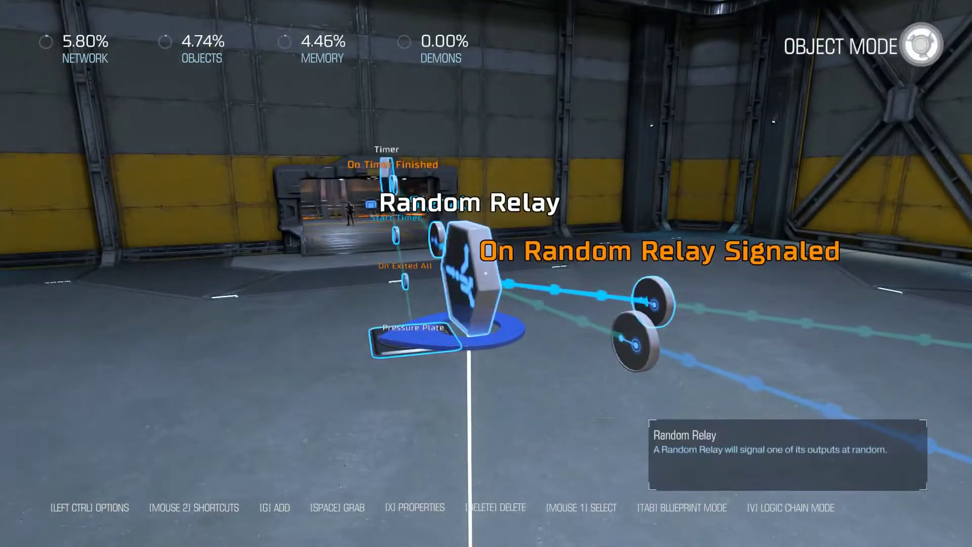
{"action": "left_click", "coordinate": [448, 411]}
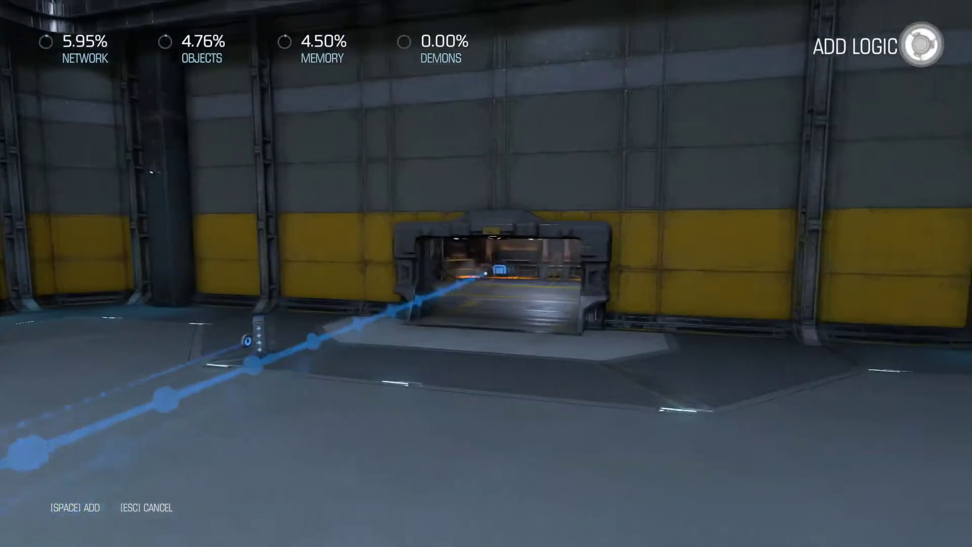
{"action": "key", "text": "Escape"}
{"action": "key", "text": "space"}
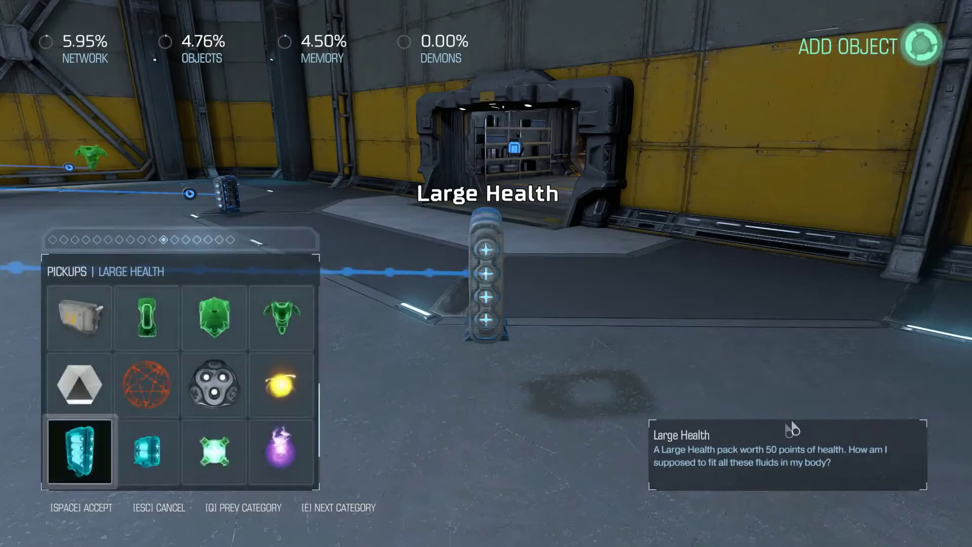
{"action": "left_click", "coordinate": [164, 409]}
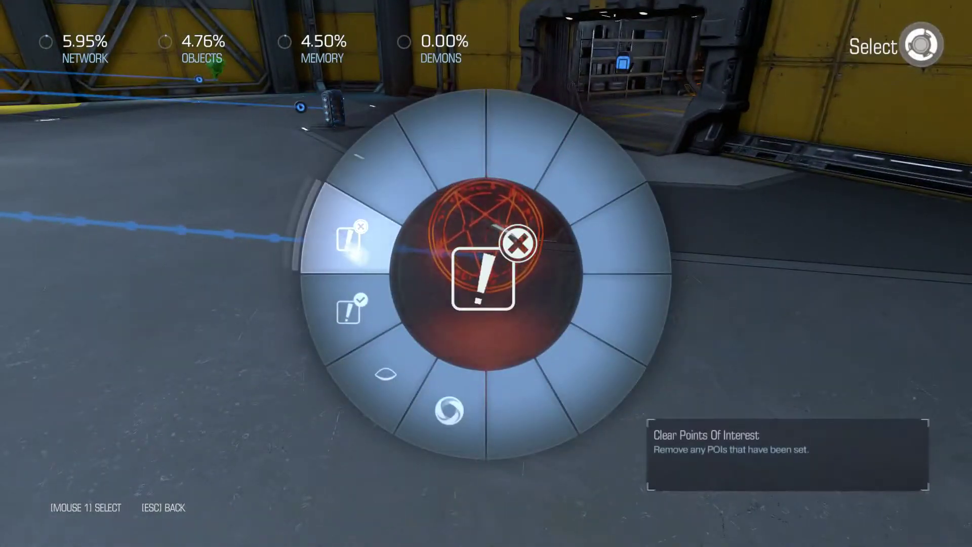
{"action": "left_click", "coordinate": [448, 410]}
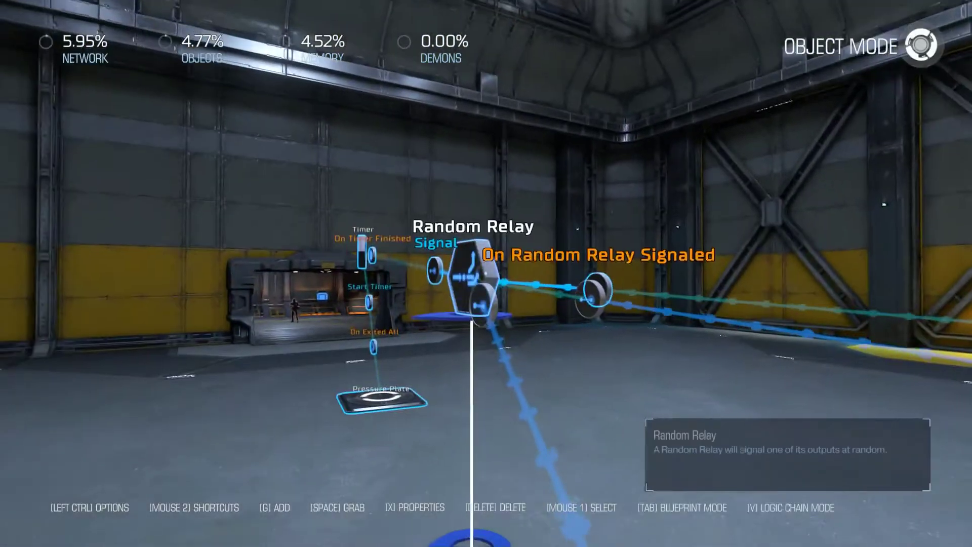
Step: Place a Haste pickup beside the Demon Rune, wired from the relay's signal to Respawn
{"action": "left_click", "coordinate": [449, 410]}
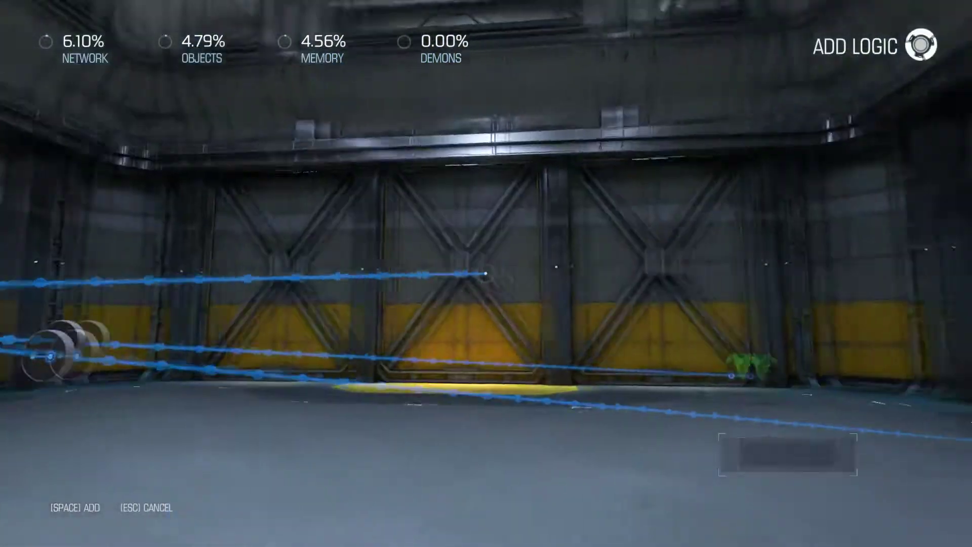
{"action": "key", "text": "space"}
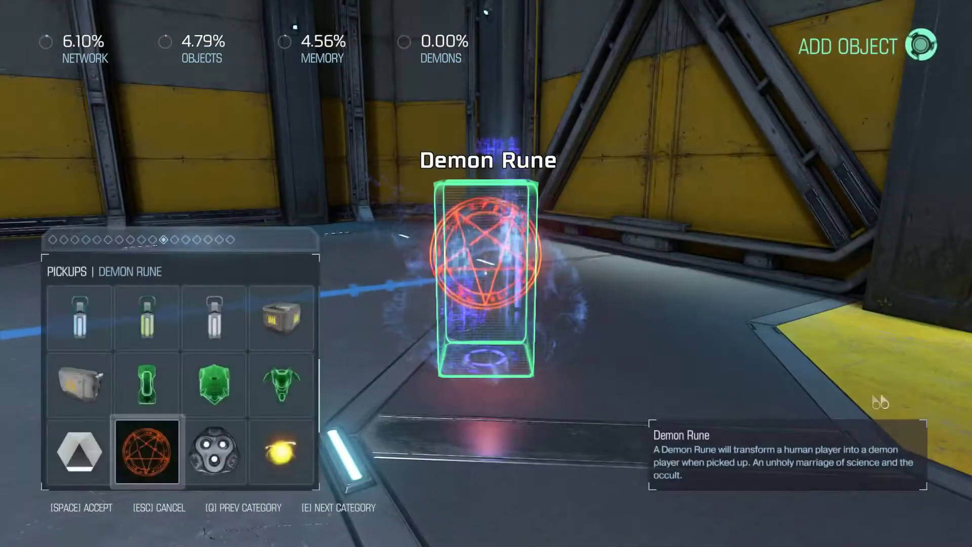
{"action": "left_click", "coordinate": [281, 451]}
{"action": "key", "text": "space"}
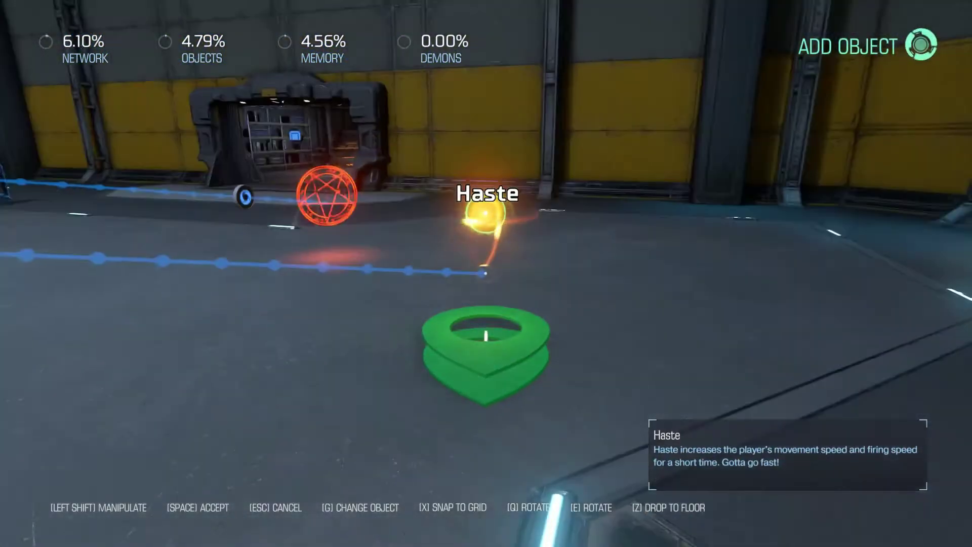
{"action": "key", "text": "space"}
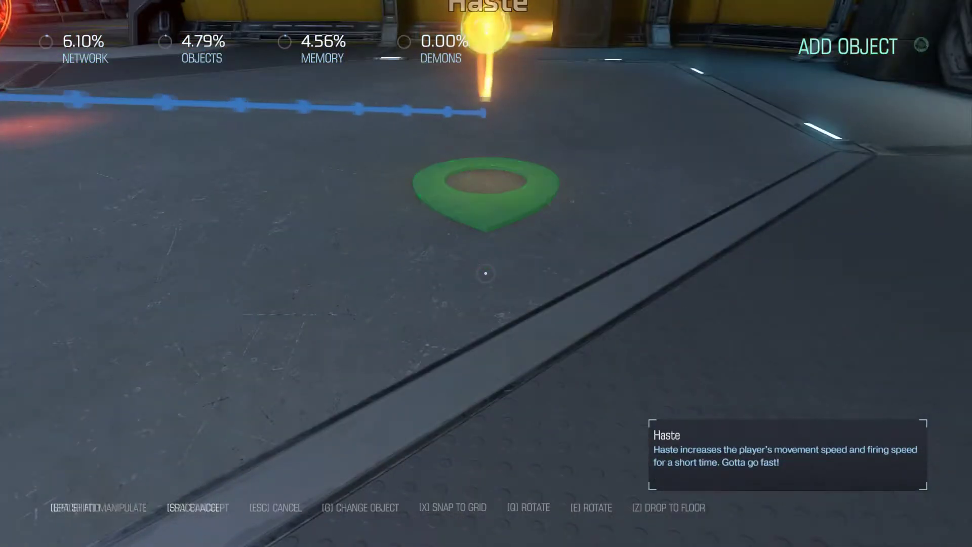
{"action": "left_click", "coordinate": [461, 398]}
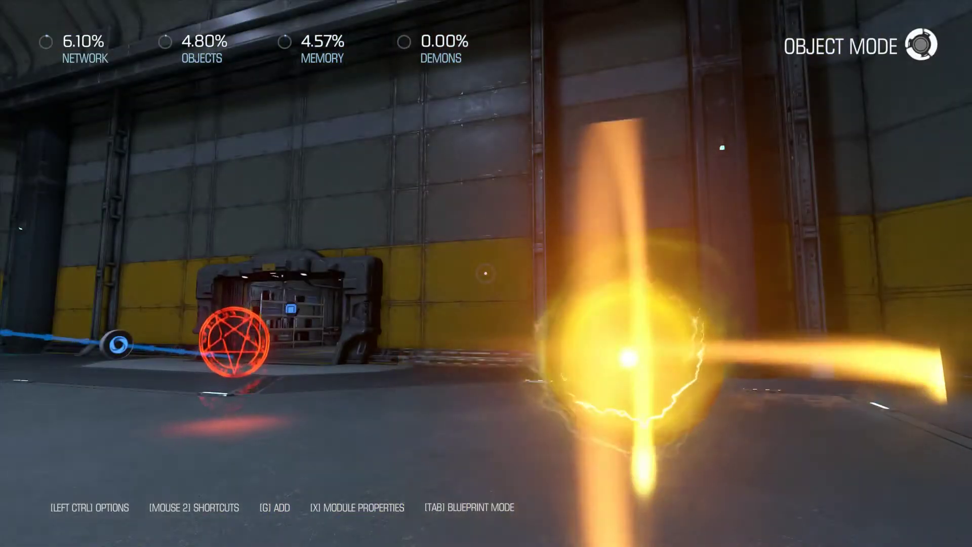
{"action": "key", "text": "Escape"}
{"action": "key", "text": "Escape"}
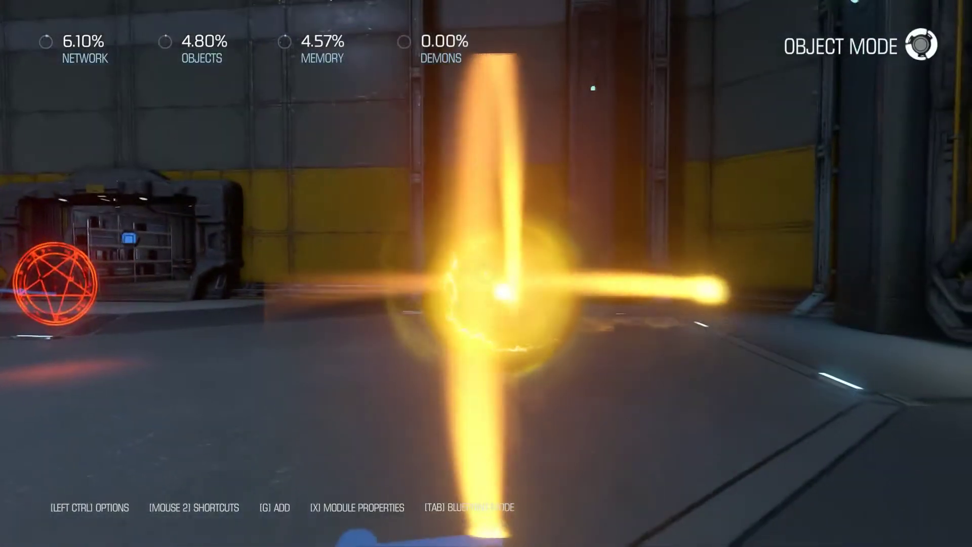
{"action": "key", "text": "x"}
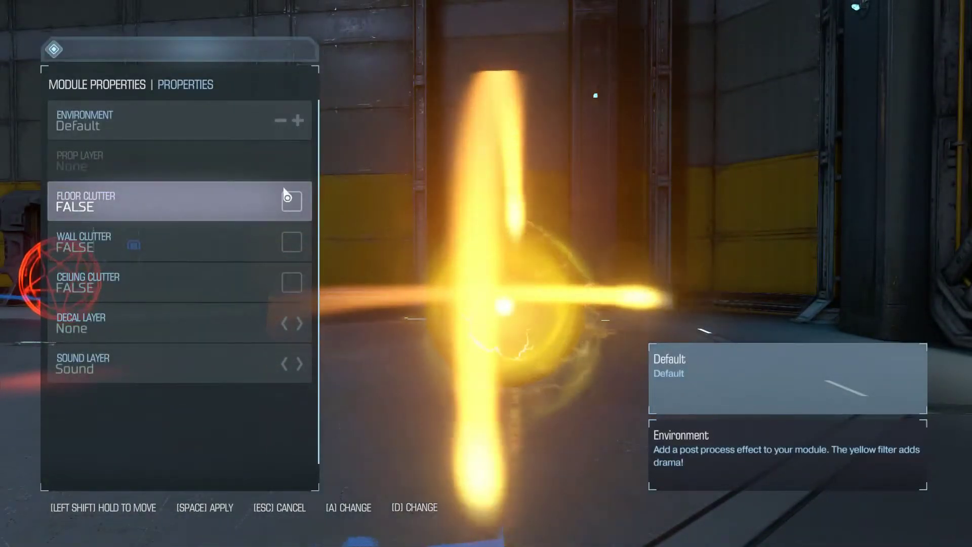
Step: Turn off Spawn On Start for the Haste pickup
{"action": "key", "text": "Escape"}
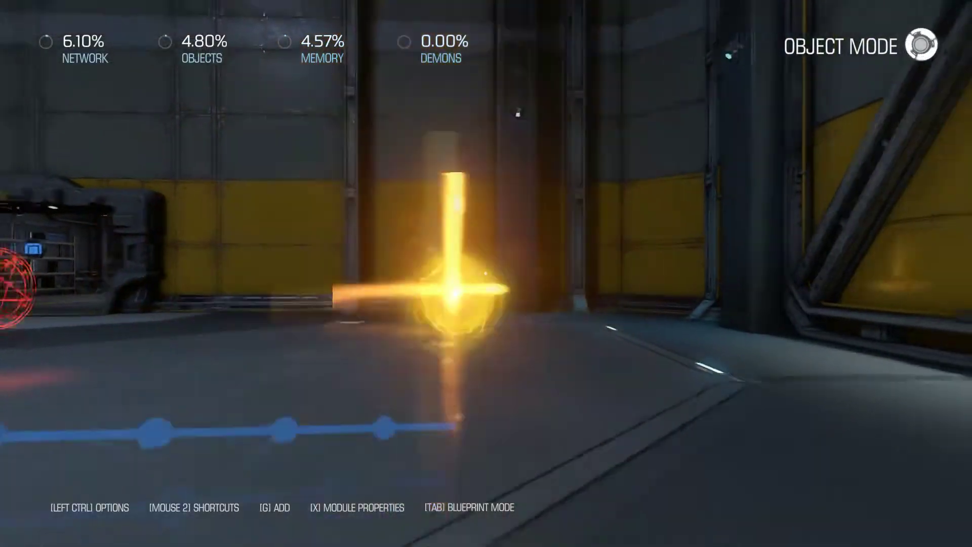
{"action": "key", "text": "x"}
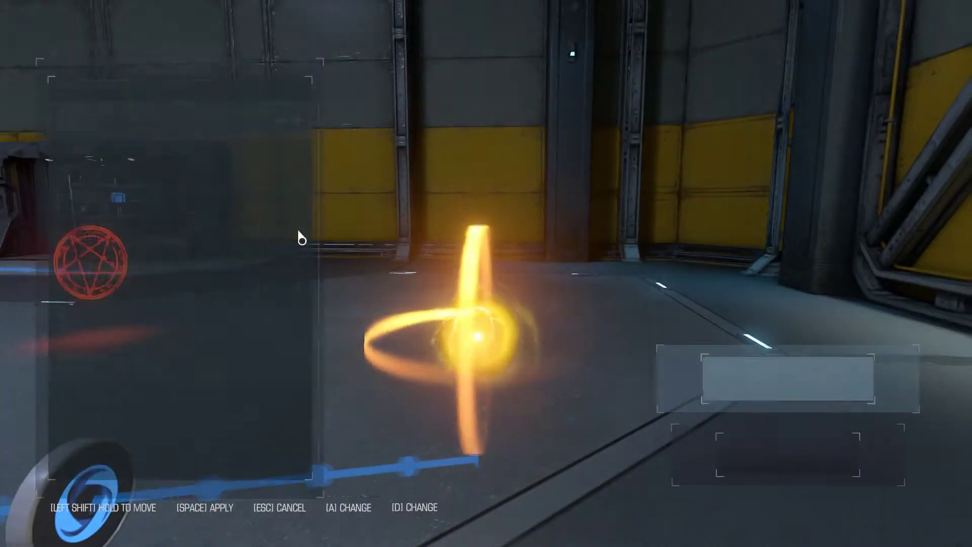
{"action": "key", "text": "Escape"}
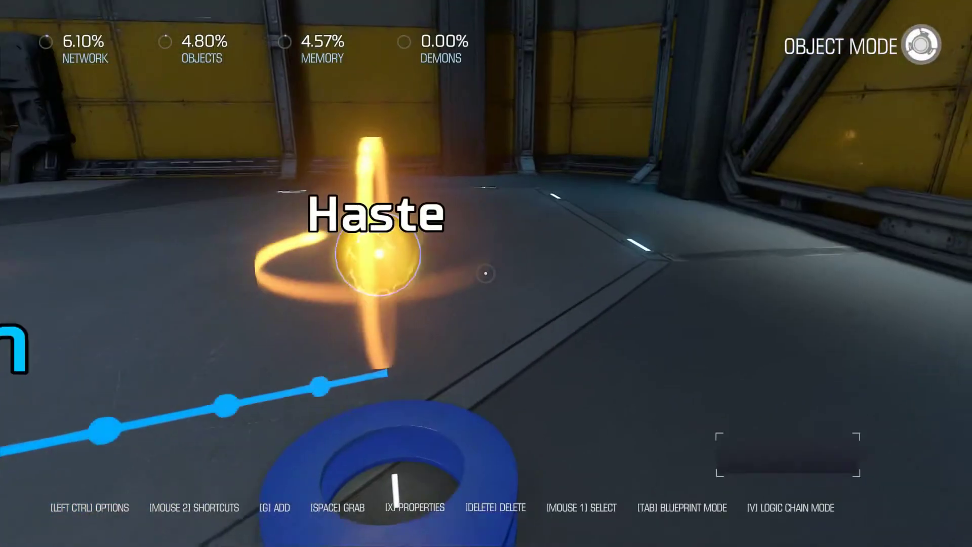
{"action": "left_click", "coordinate": [485, 273]}
{"action": "left_click", "coordinate": [486, 273]}
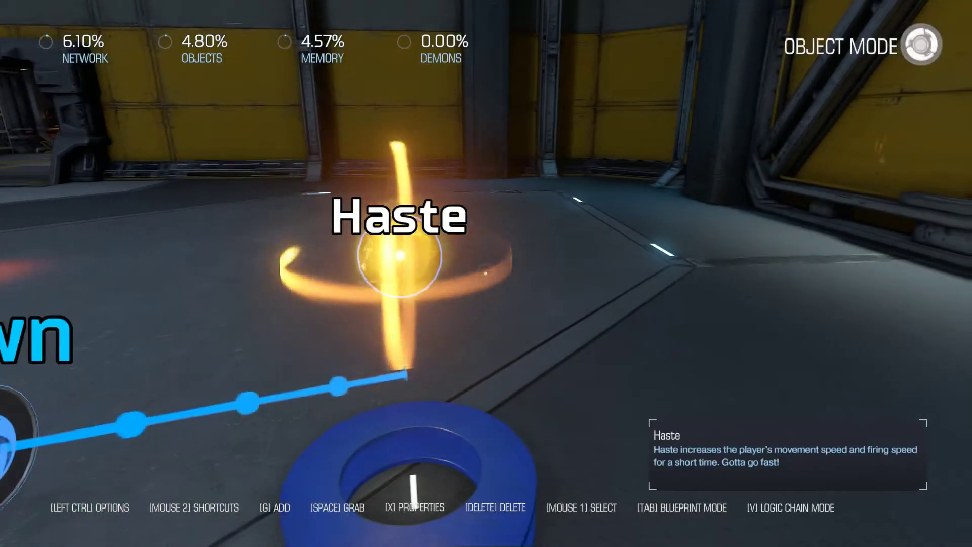
{"action": "key", "text": "x"}
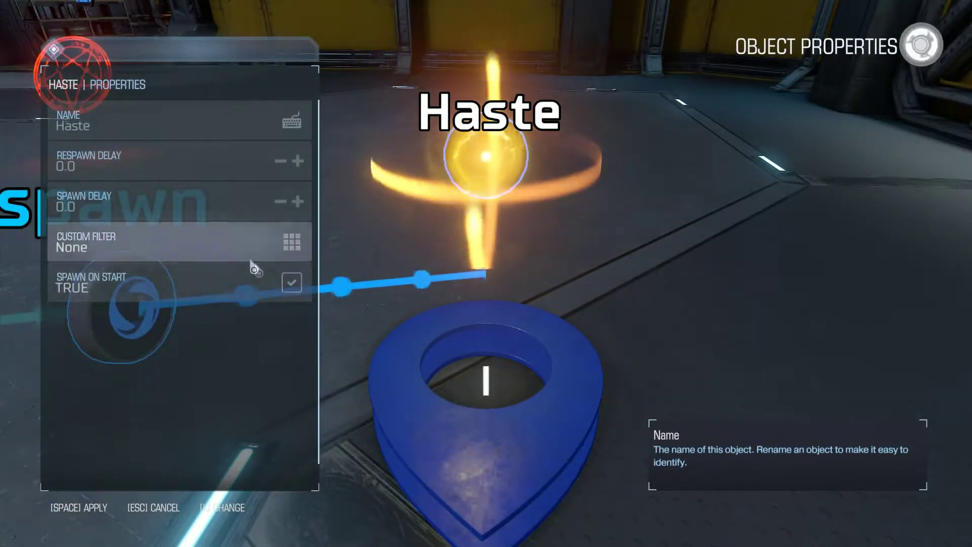
{"action": "left_click", "coordinate": [292, 282]}
{"action": "key", "text": "space"}
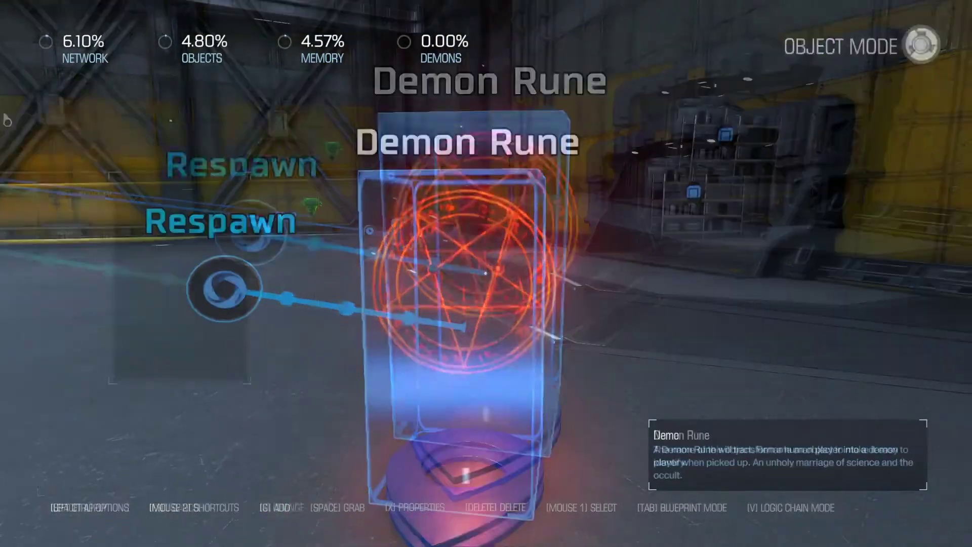
Step: Review the Demon Rune and Large Health properties, then set Armor Suit's Spawn On Start to FALSE
{"action": "key", "text": "x"}
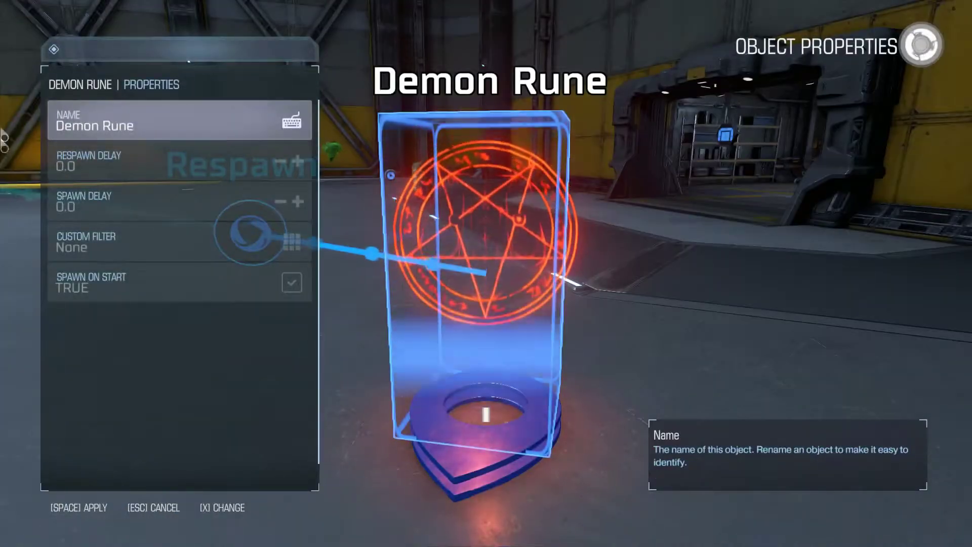
{"action": "key", "text": "space"}
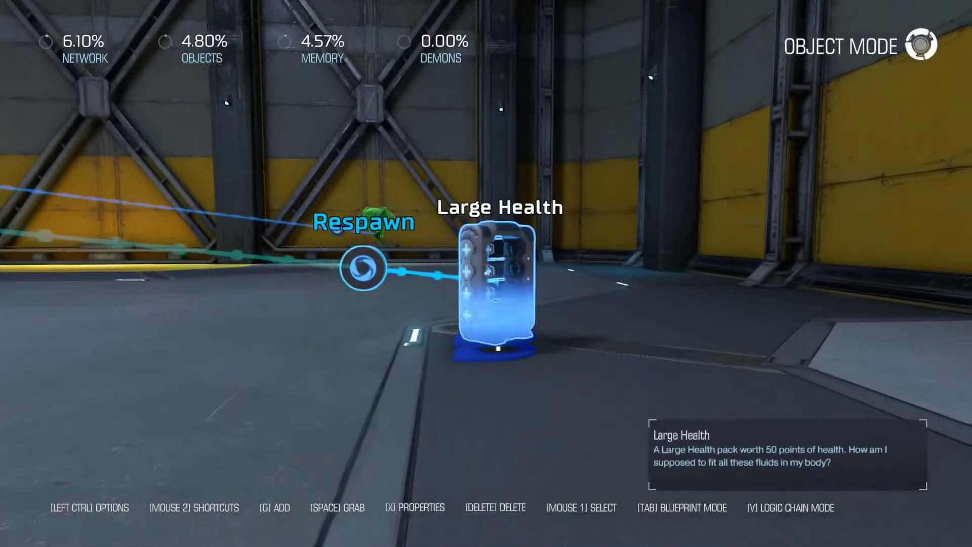
{"action": "key", "text": "x"}
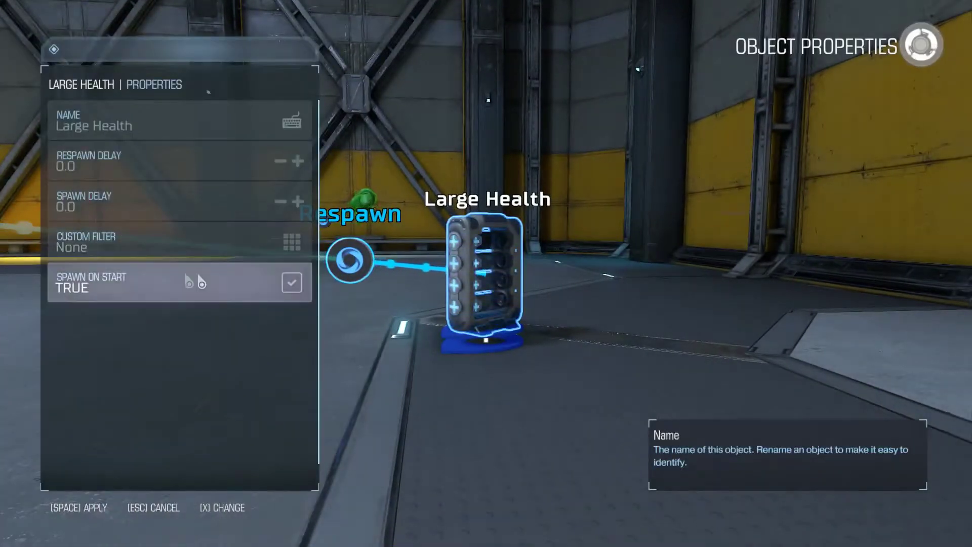
{"action": "key", "text": "space"}
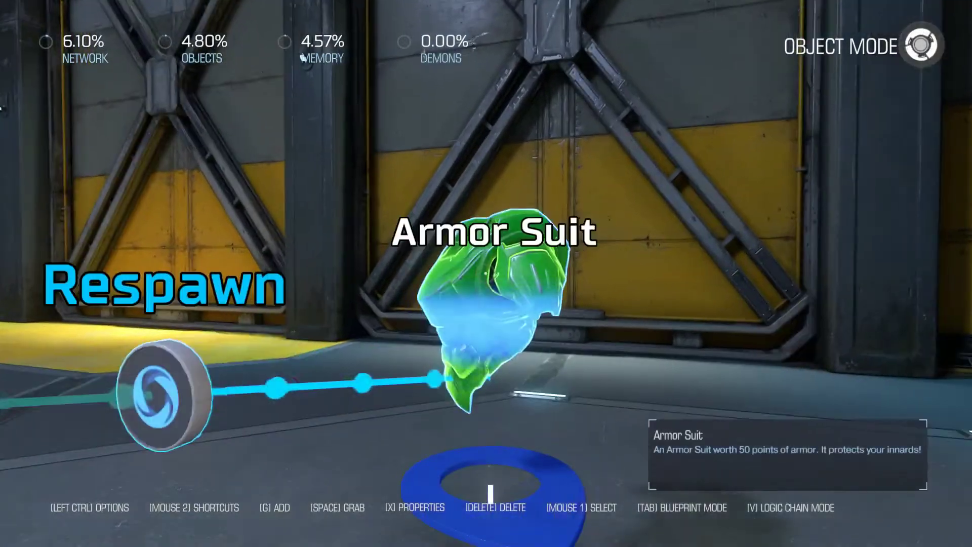
{"action": "key", "text": "x"}
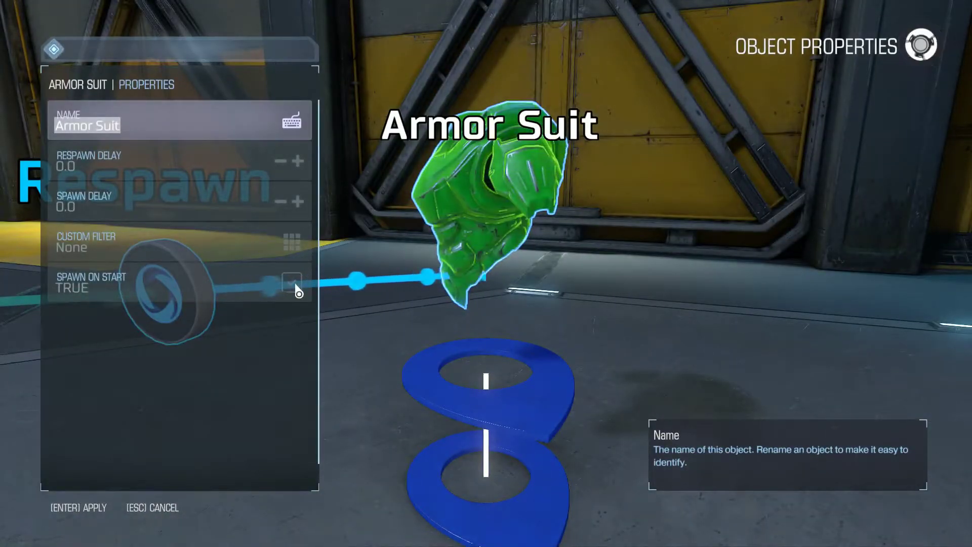
{"action": "key", "text": "Return"}
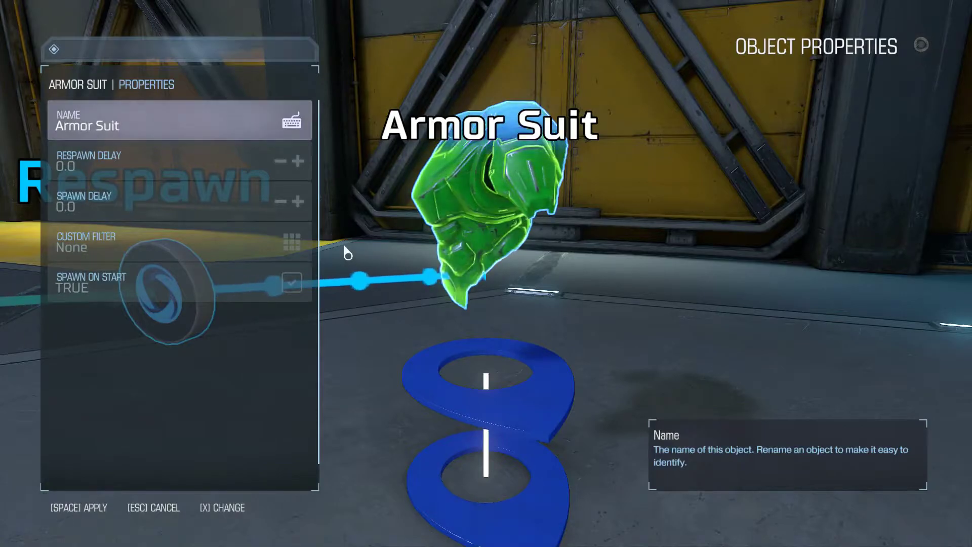
{"action": "key", "text": "space"}
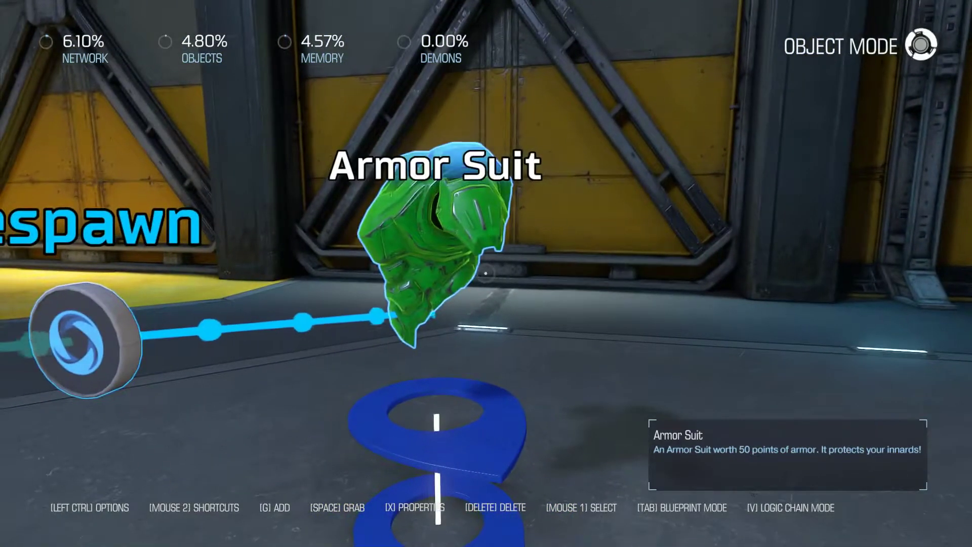
{"action": "left_click", "coordinate": [292, 283]}
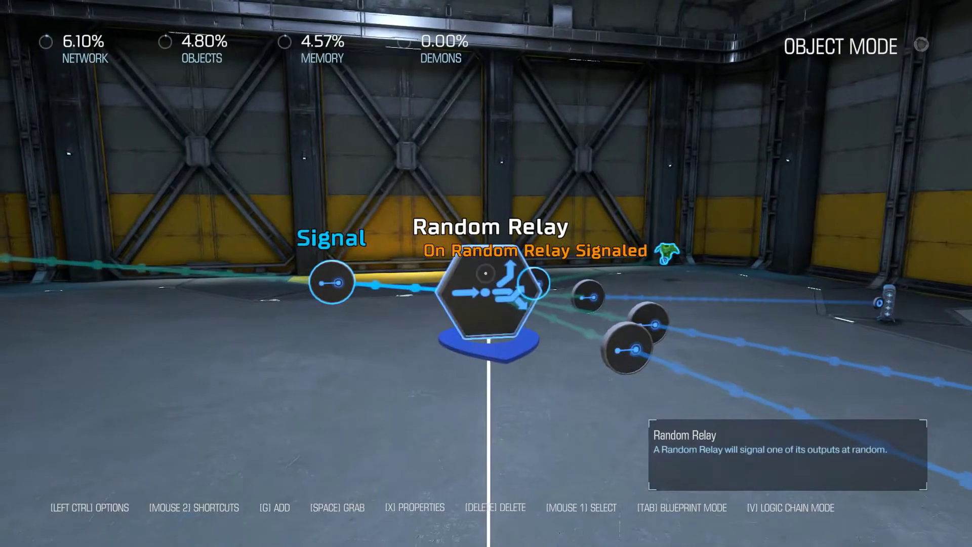
Step: Set the Random Relay's Choose Unique Outputs to TRUE, keeping Signal Count at 1
{"action": "key", "text": "x"}
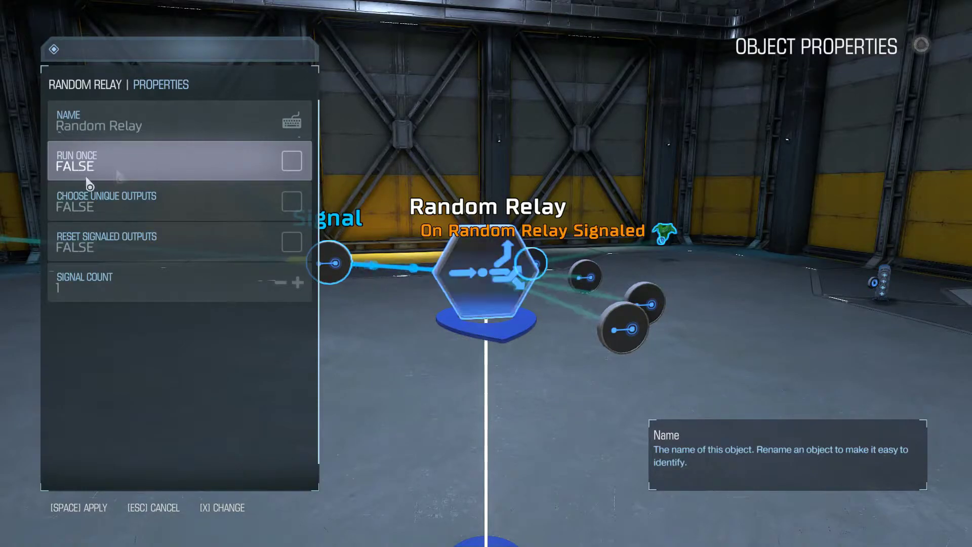
{"action": "left_click", "coordinate": [293, 206]}
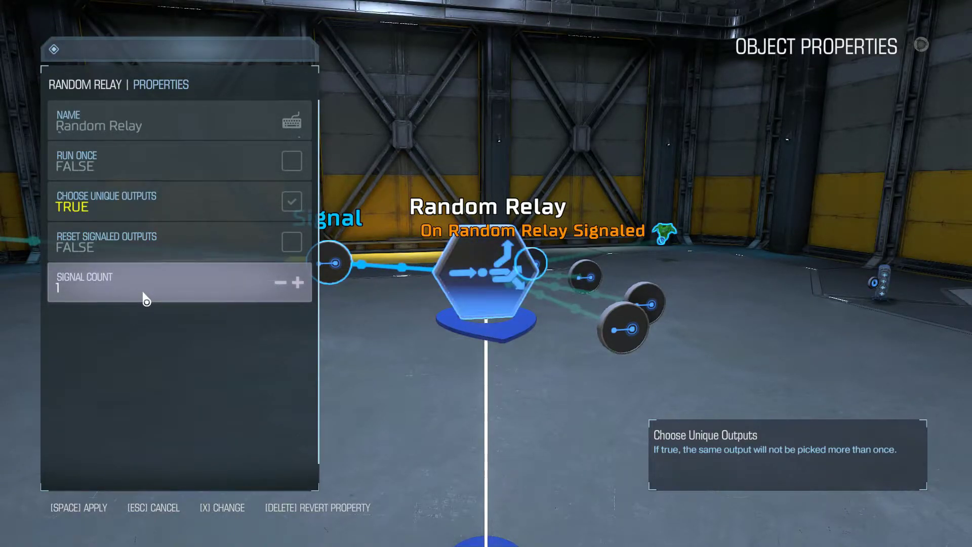
{"action": "key", "text": "space"}
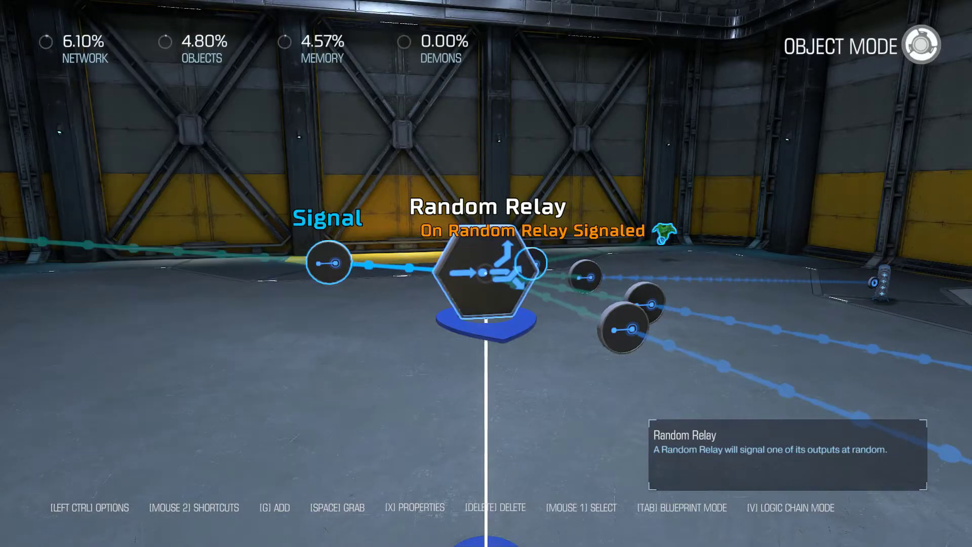
{"action": "key", "text": "a"}
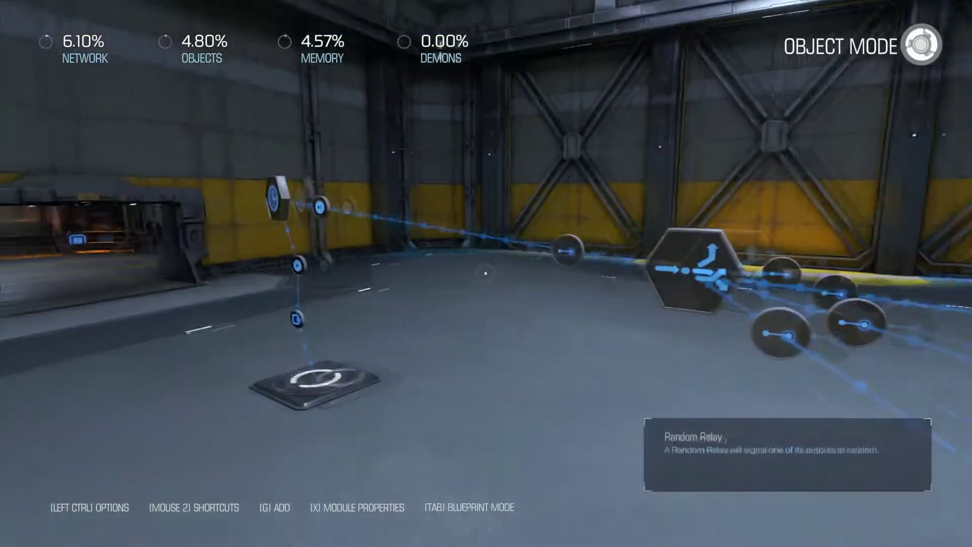